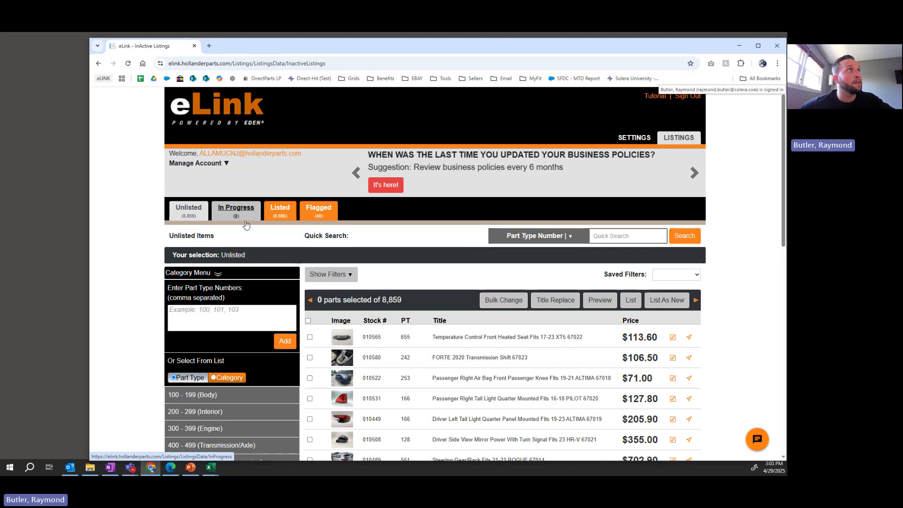
Step: Select the Temperature Control Front Heated Seat part in the unlisted items
click(322, 216)
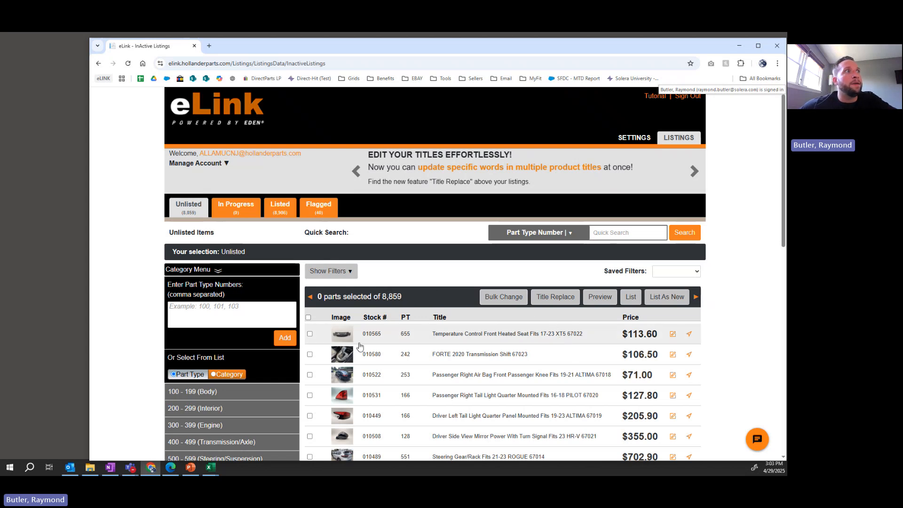
click(309, 334)
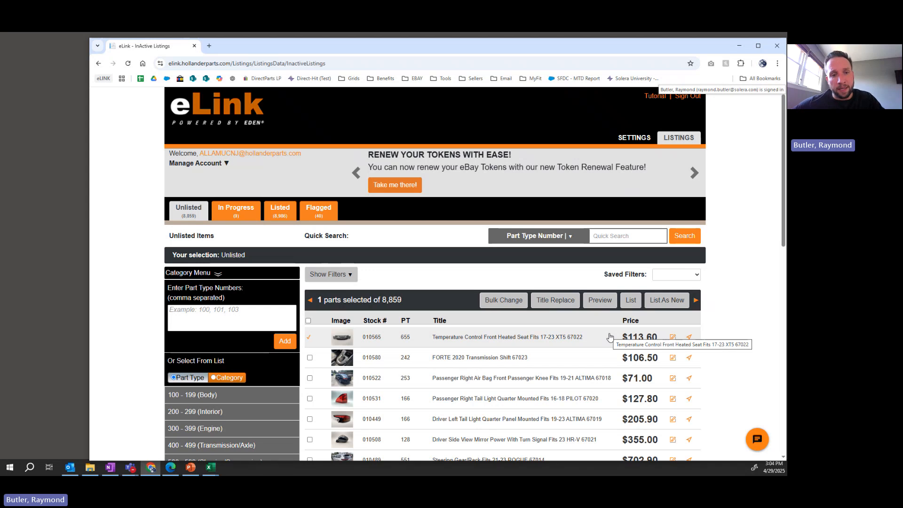
scroll(609, 336, down, 2)
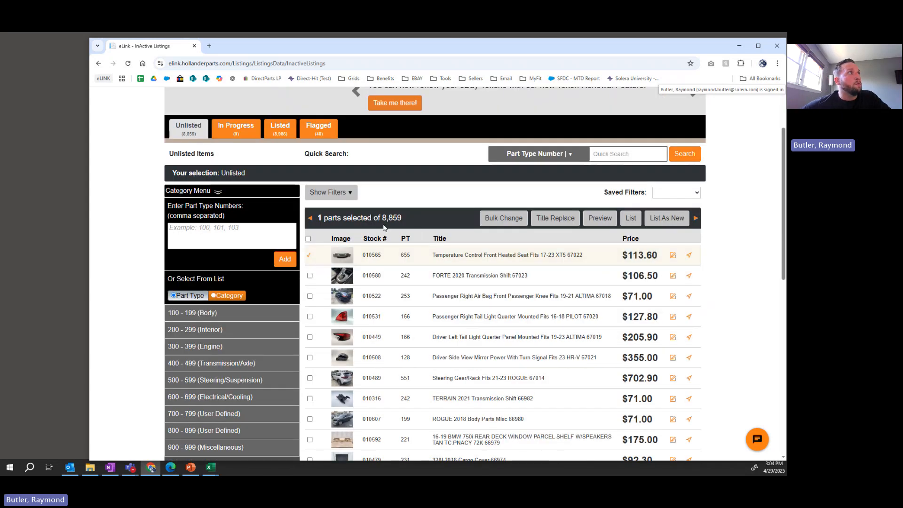
click(250, 238)
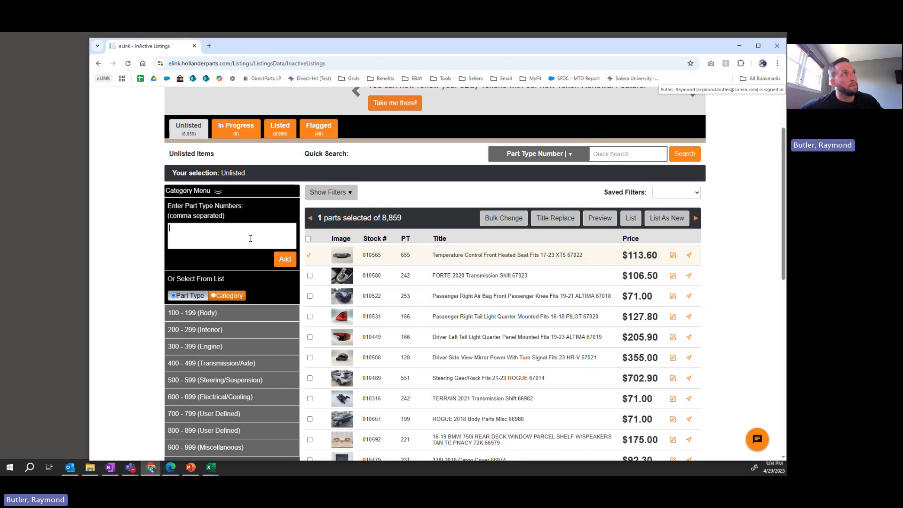
text(11)
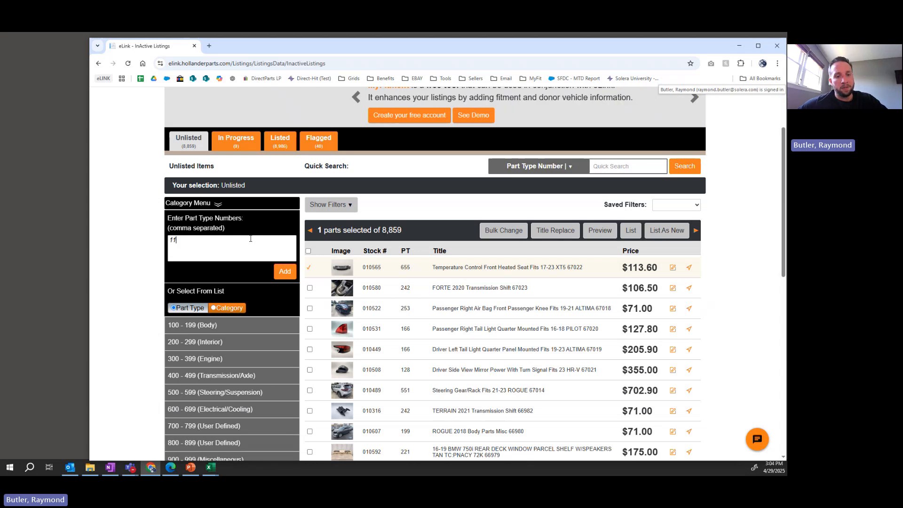
text(4,166)
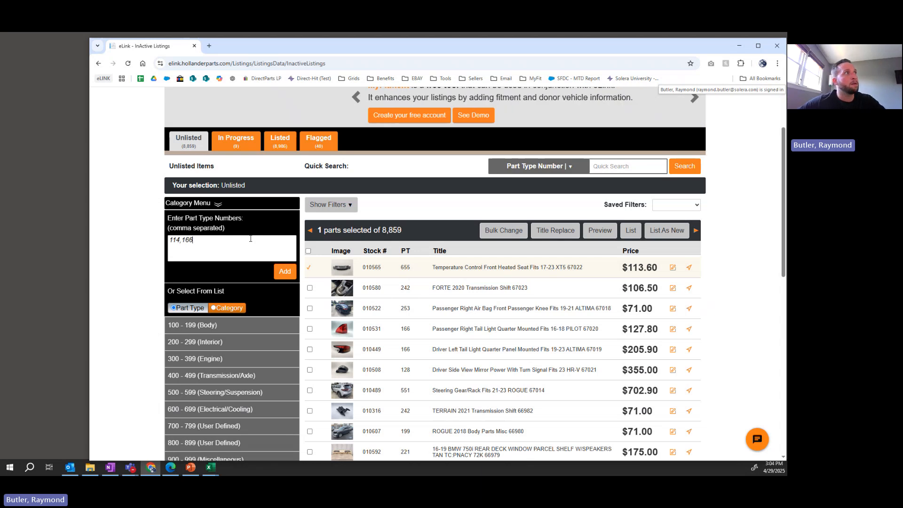
drag(222, 247, 121, 242)
key(BackSpace)
Step: Expand the 100 - 199 (Body) part type group and look through its part types down to 160 - Quarter Panel
scroll(175, 267, down, 3)
click(258, 203)
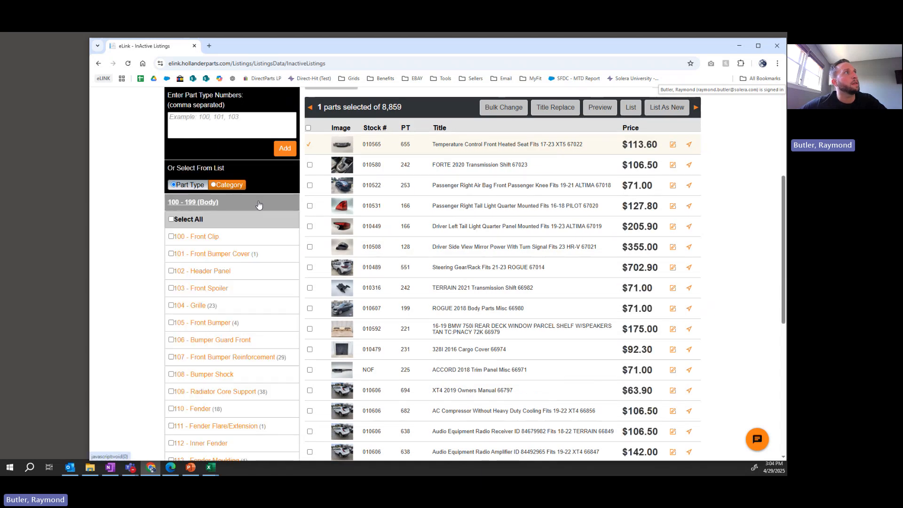
scroll(266, 226, down, 1)
scroll(267, 226, down, 15)
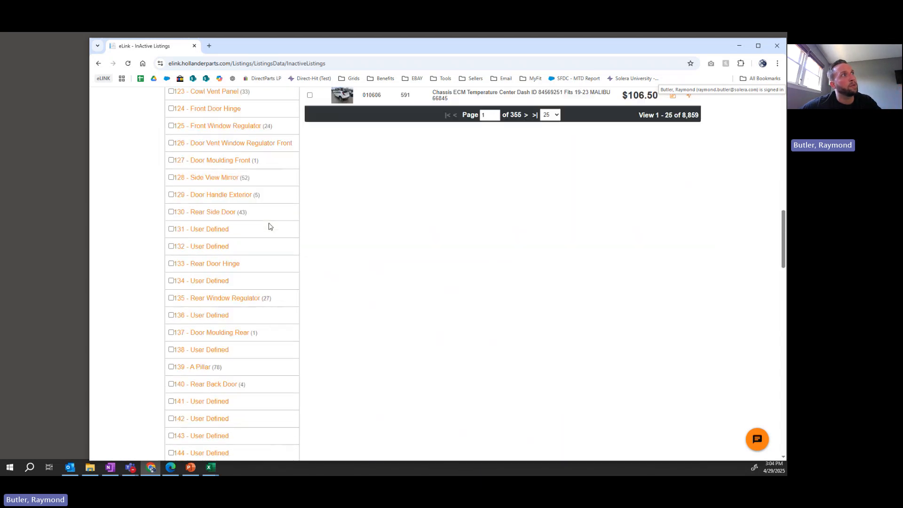
scroll(269, 249, down, 4)
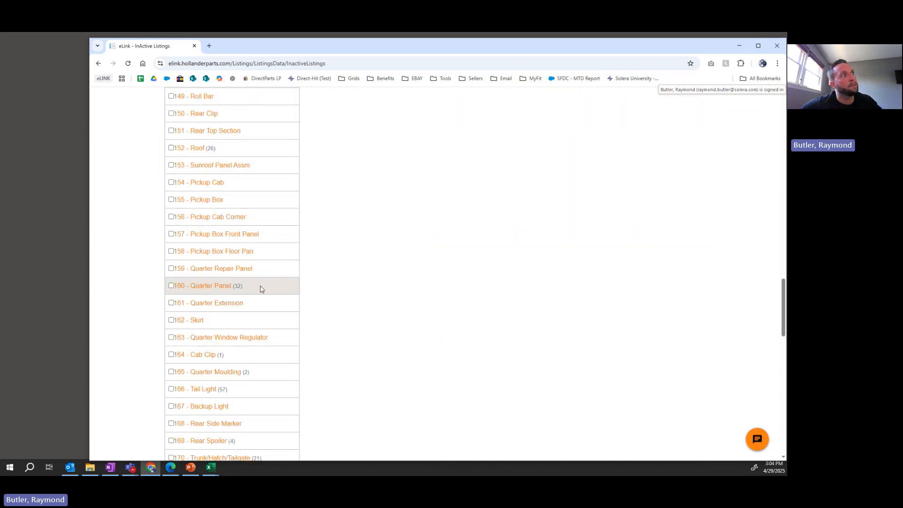
mouse_move(243, 289)
mouse_down()
mouse_move(173, 288)
mouse_move(246, 287)
mouse_move(253, 296)
mouse_up()
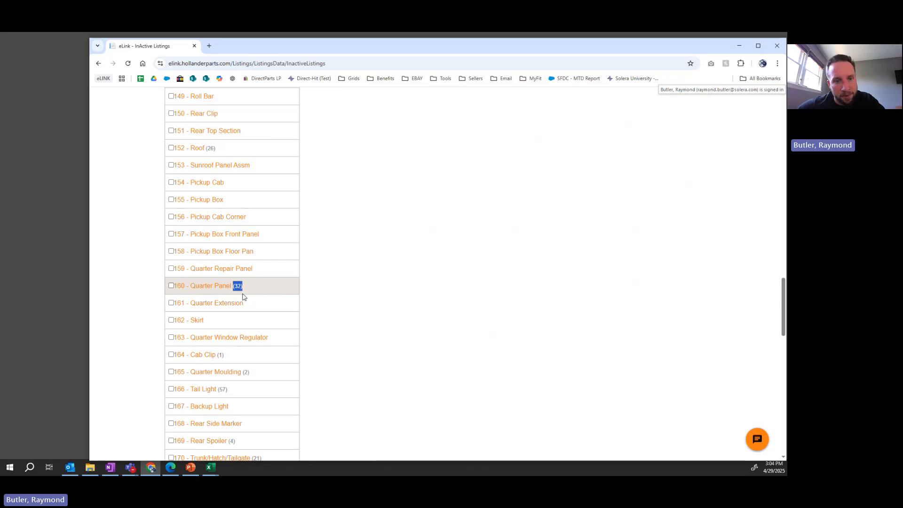
scroll(246, 286, up, 20)
Step: Add part type numbers 114 and 166 to the selections and apply them to the unlisted items
click(247, 285)
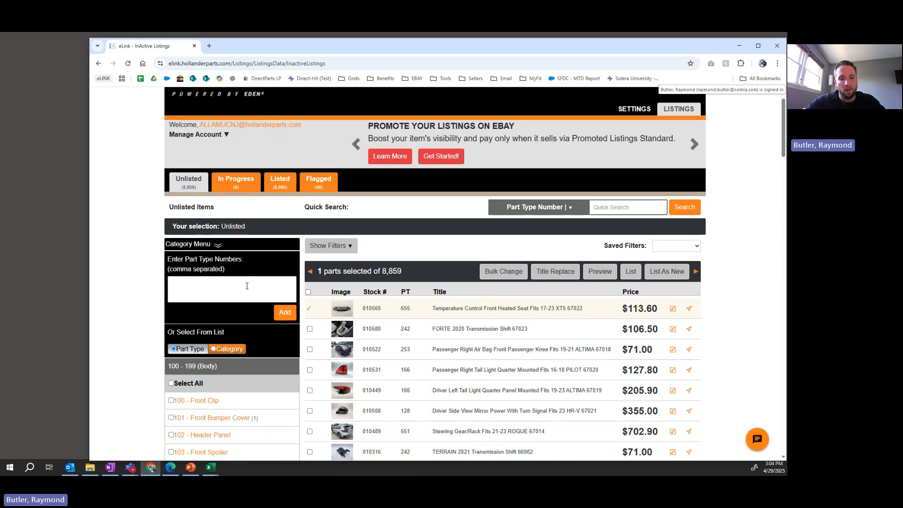
text(114,)
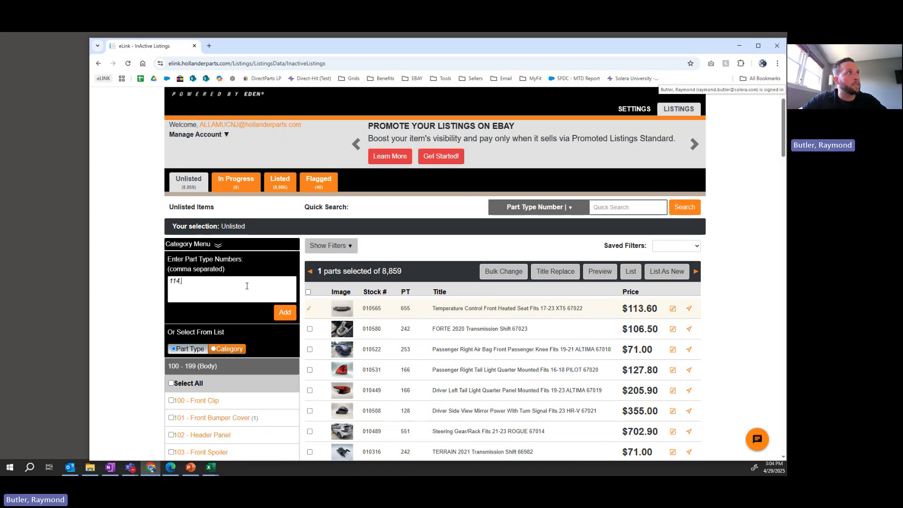
text(166)
click(285, 315)
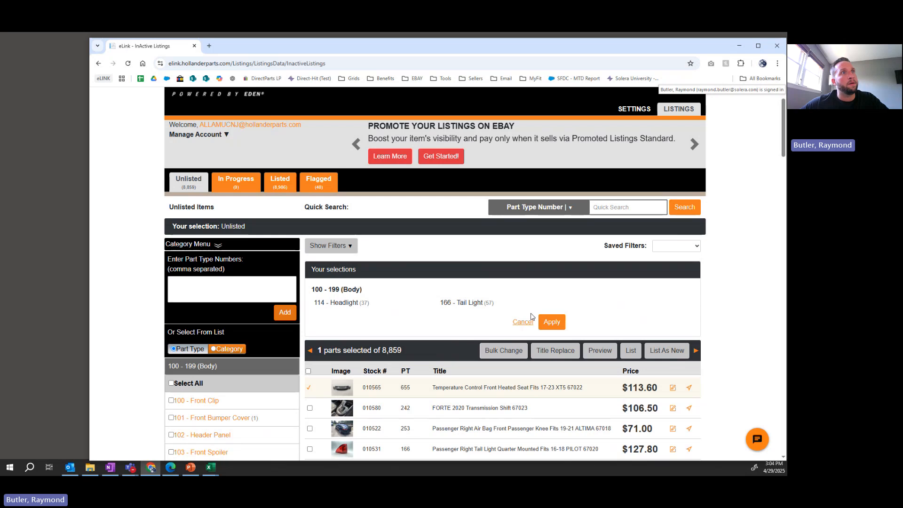
click(553, 322)
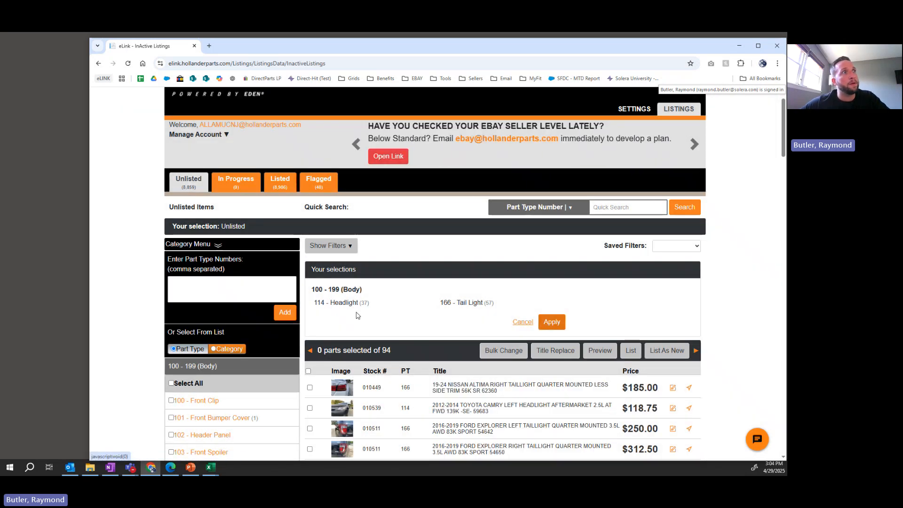
drag(308, 350, 370, 348)
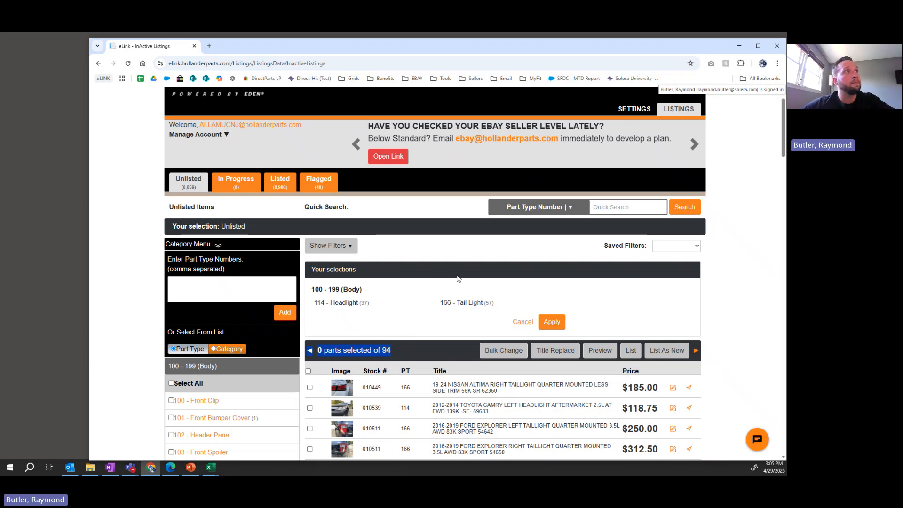
Step: Show the filter options for the unlisted items and look over them
click(348, 245)
scroll(414, 275, down, 1)
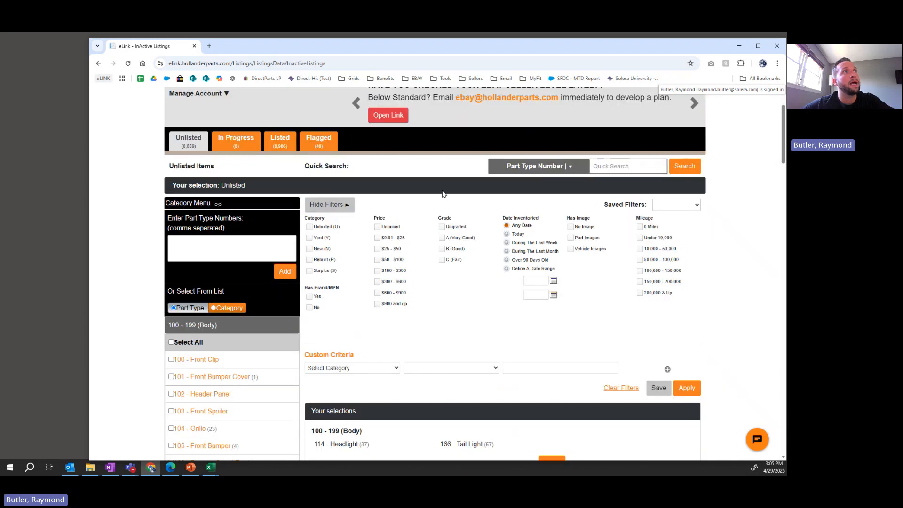
scroll(532, 295, down, 2)
scroll(528, 303, down, 3)
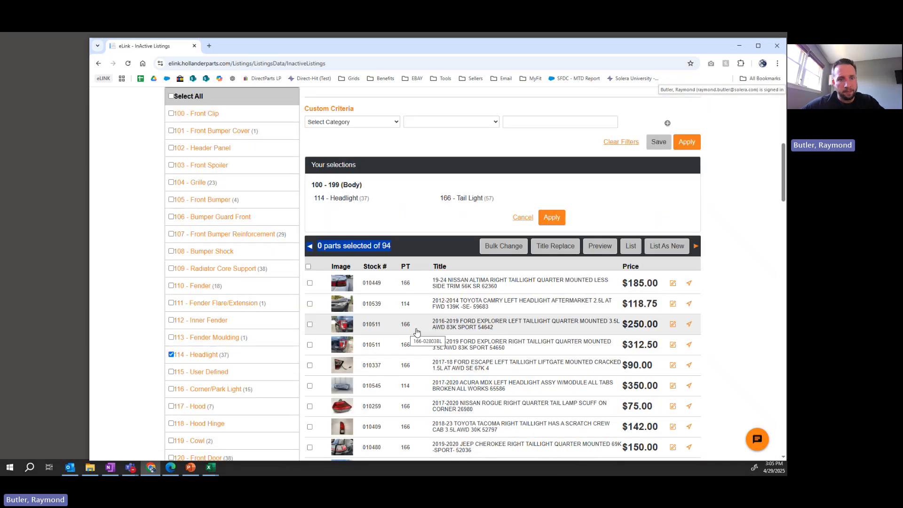
scroll(416, 332, up, 3)
scroll(417, 331, down, 2)
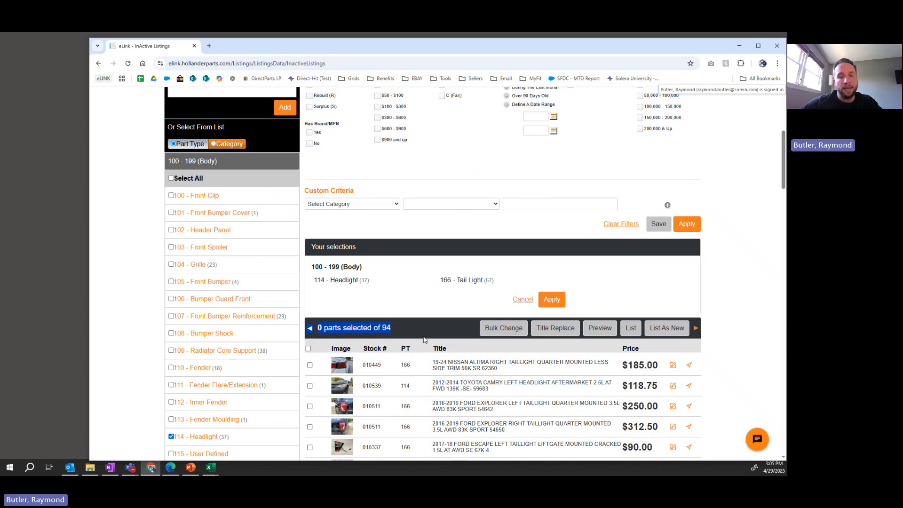
scroll(424, 339, up, 3)
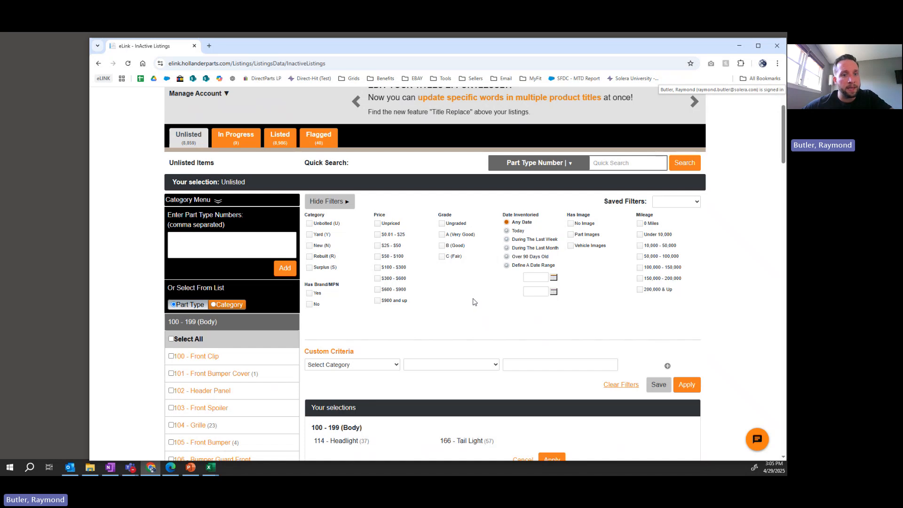
Step: Look through the categories available for the custom criteria without choosing one
click(369, 365)
scroll(371, 301, down, 5)
scroll(371, 315, up, 5)
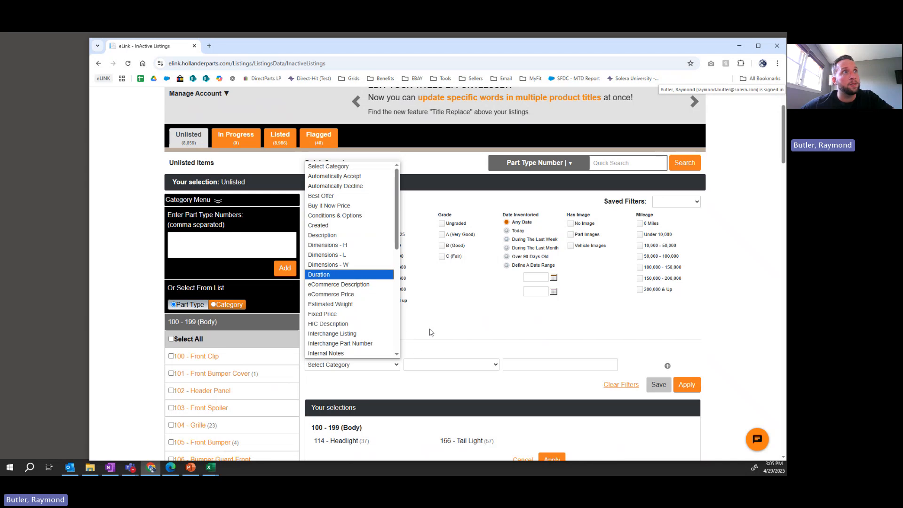
click(442, 347)
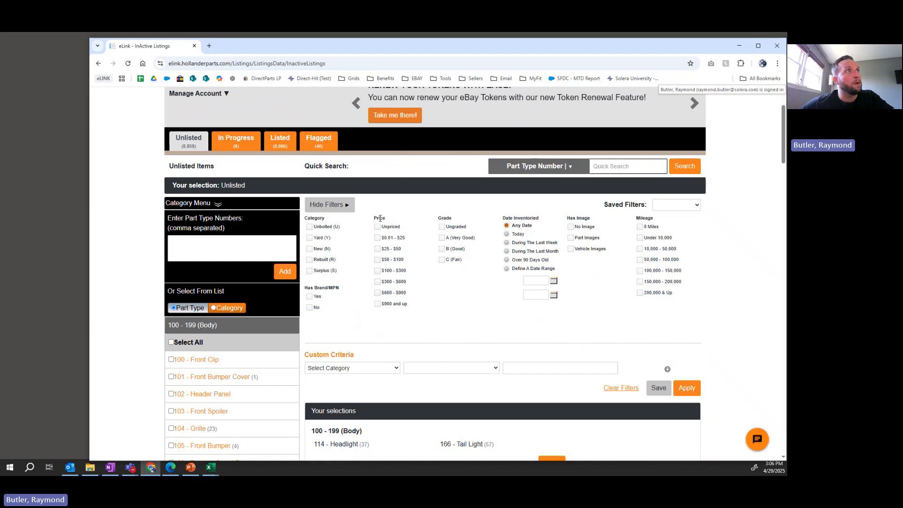
Step: Include the price ranges $50 - $100, $100 - $300, $300 - $600, $600 - $900, and $900 and up in the filter
click(376, 259)
click(377, 270)
click(376, 282)
click(377, 296)
click(377, 307)
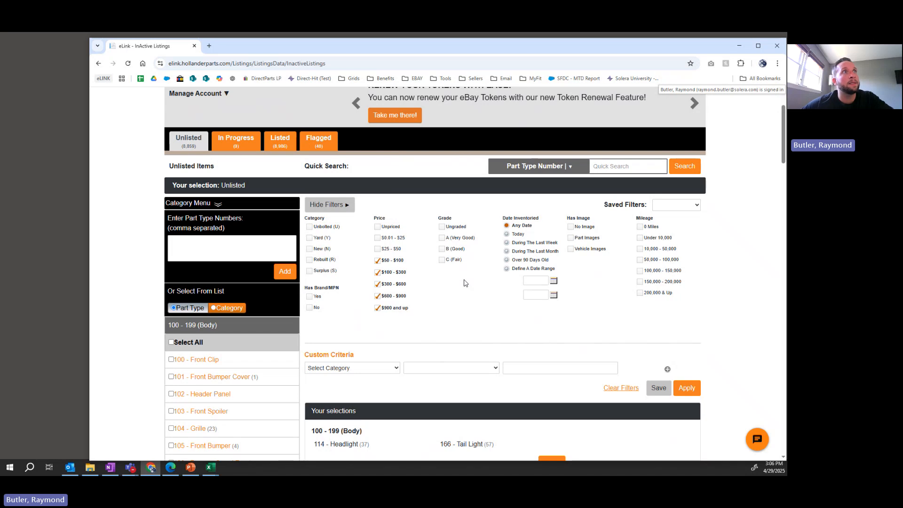
drag(472, 277, 439, 217)
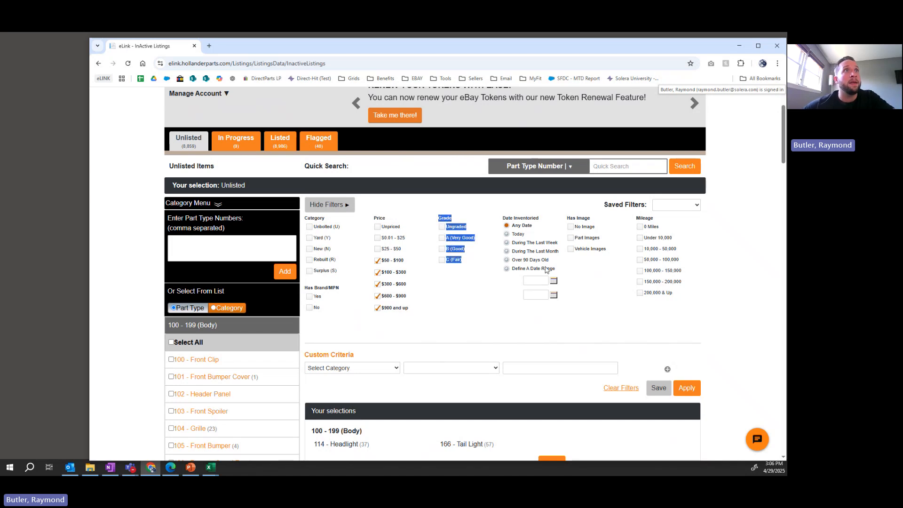
drag(545, 270, 503, 233)
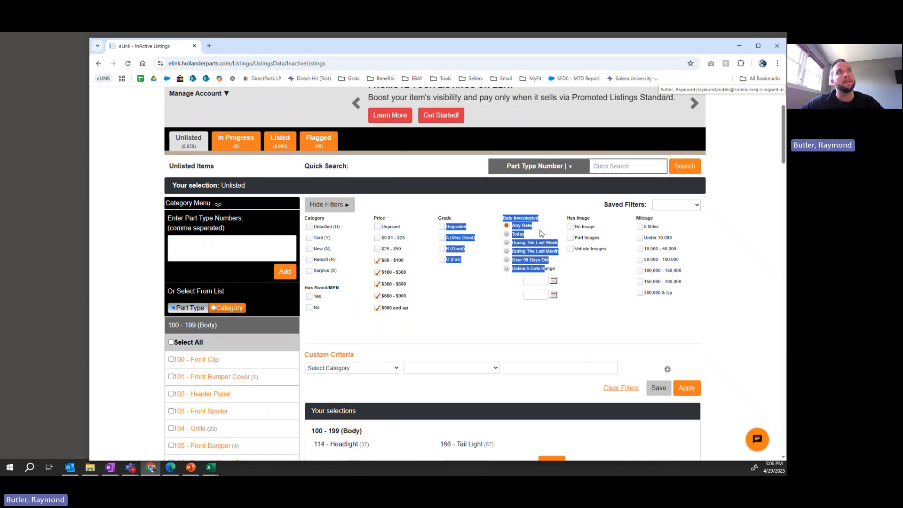
click(606, 280)
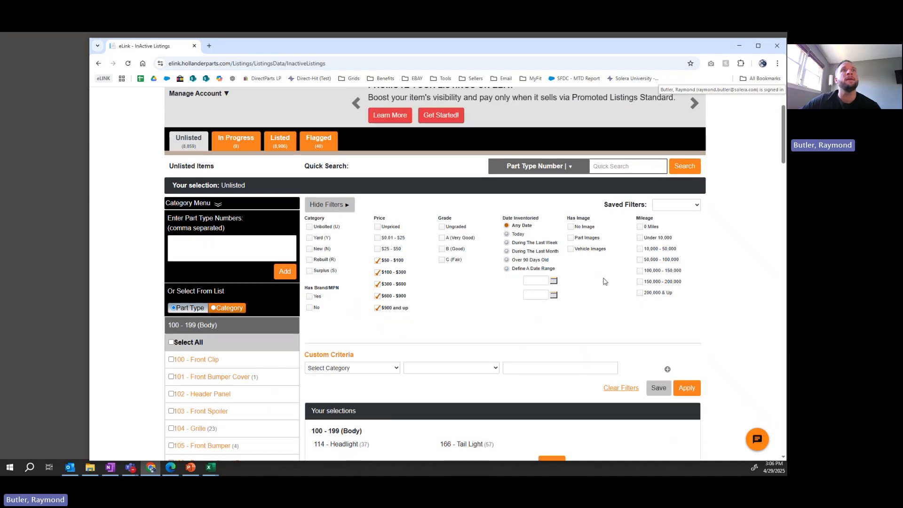
Step: Restrict the filter to items with part images or vehicle images, and apply the filters
click(585, 238)
click(583, 250)
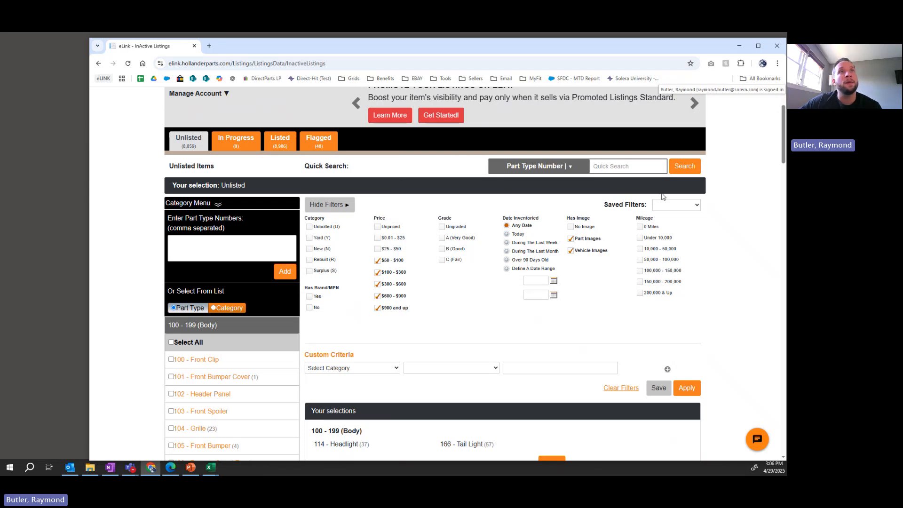
click(367, 368)
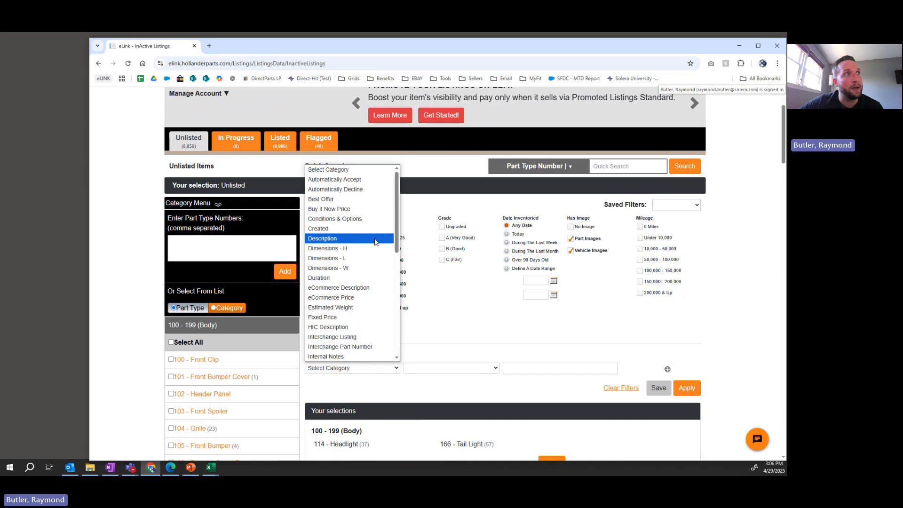
scroll(378, 225, down, 3)
click(380, 208)
scroll(380, 207, up, 2)
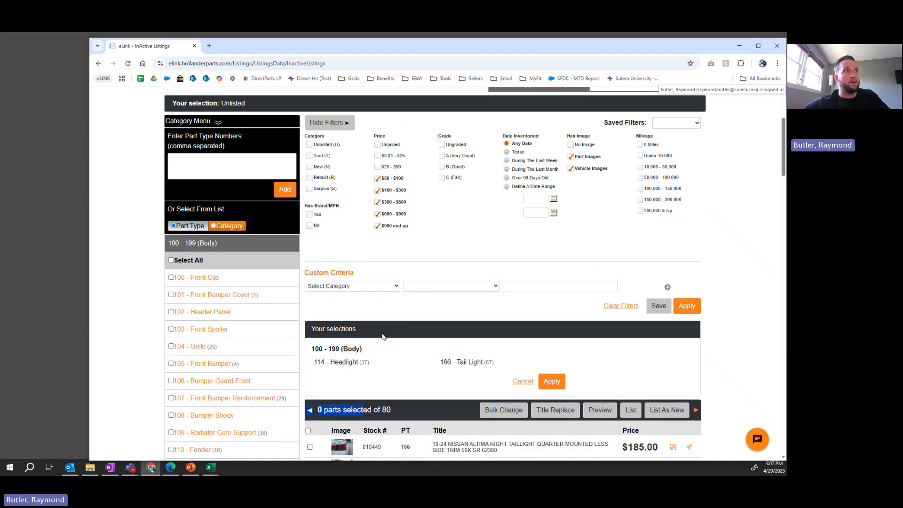
Step: Add and apply a custom criterion that Conditions & Options does not contain "cracked", and check the filtered parts list
click(352, 286)
click(357, 137)
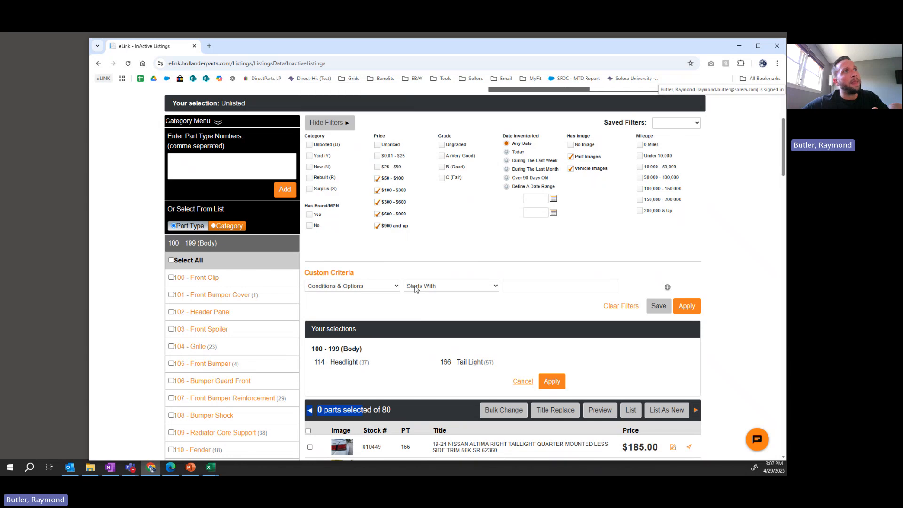
click(415, 287)
click(470, 325)
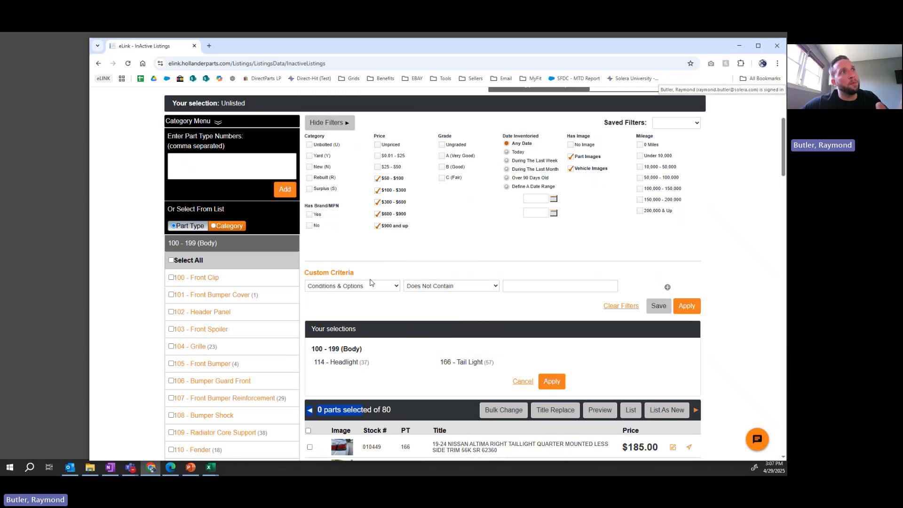
click(534, 283)
text(cracked)
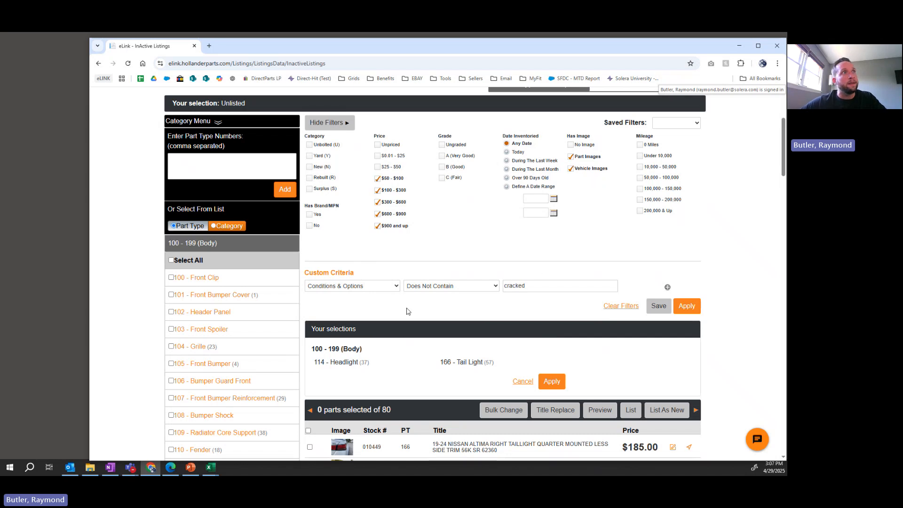
drag(536, 286, 502, 287)
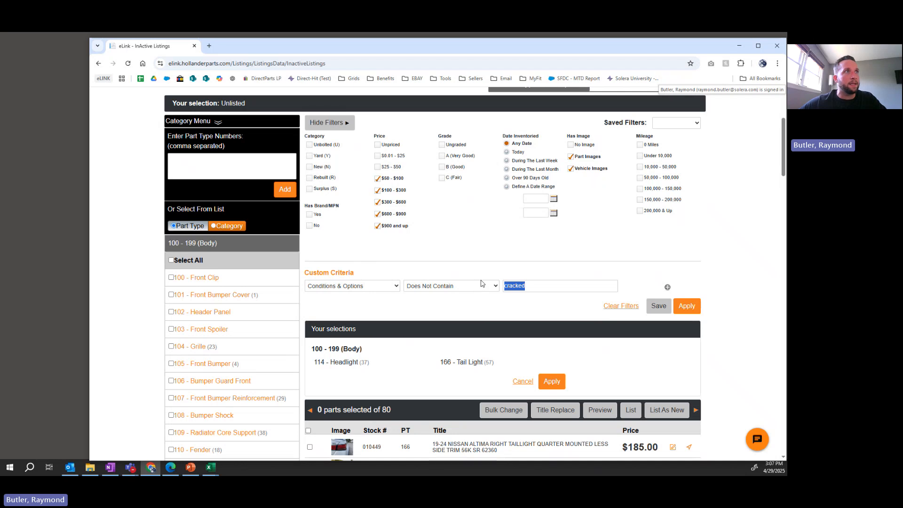
click(686, 309)
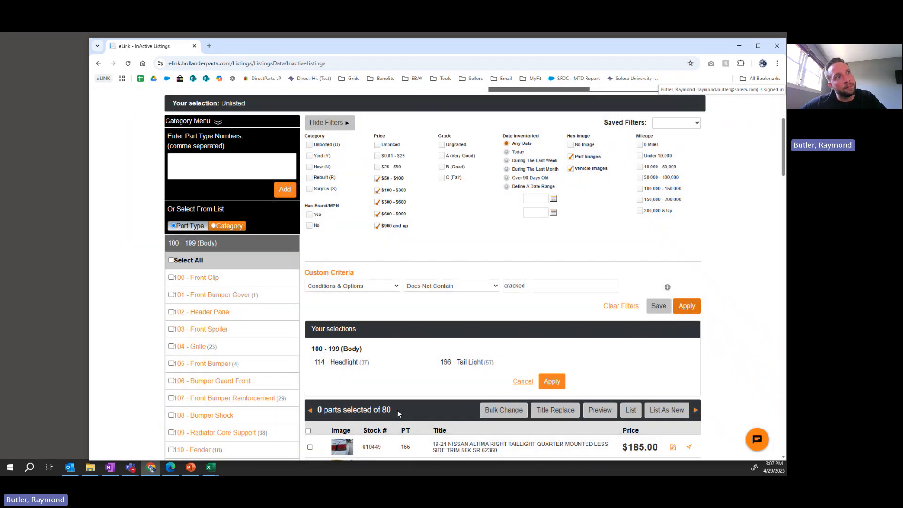
drag(308, 410, 396, 410)
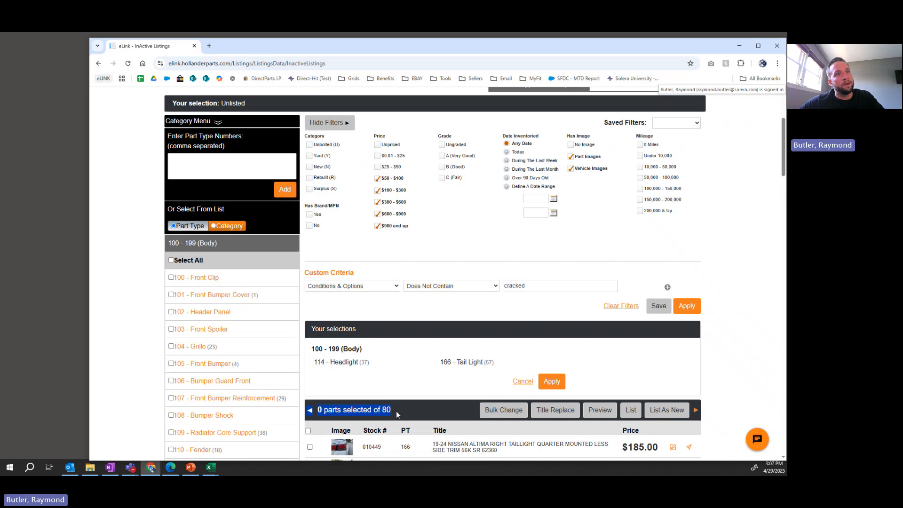
scroll(408, 403, down, 3)
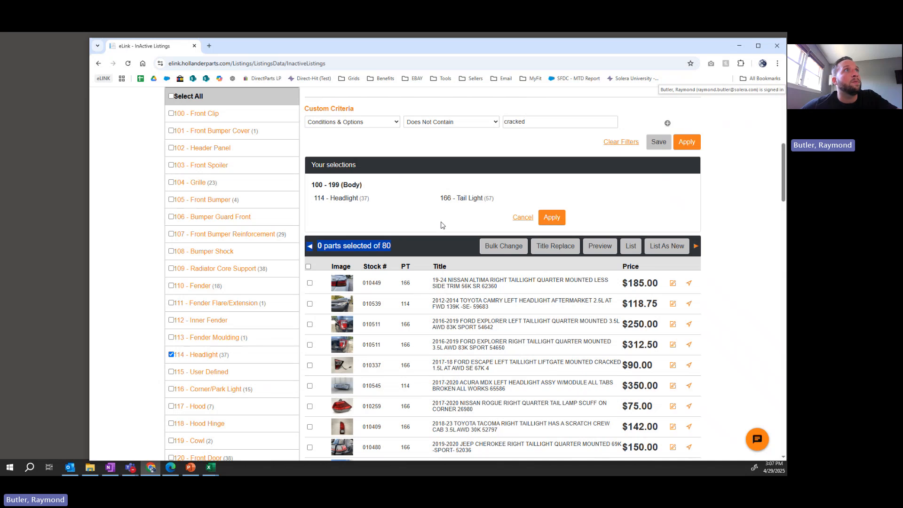
Step: Select every part in the filtered headlight and tail light list, and look over the sections a bulk change offers
scroll(442, 225, up, 2)
scroll(442, 225, up, 2)
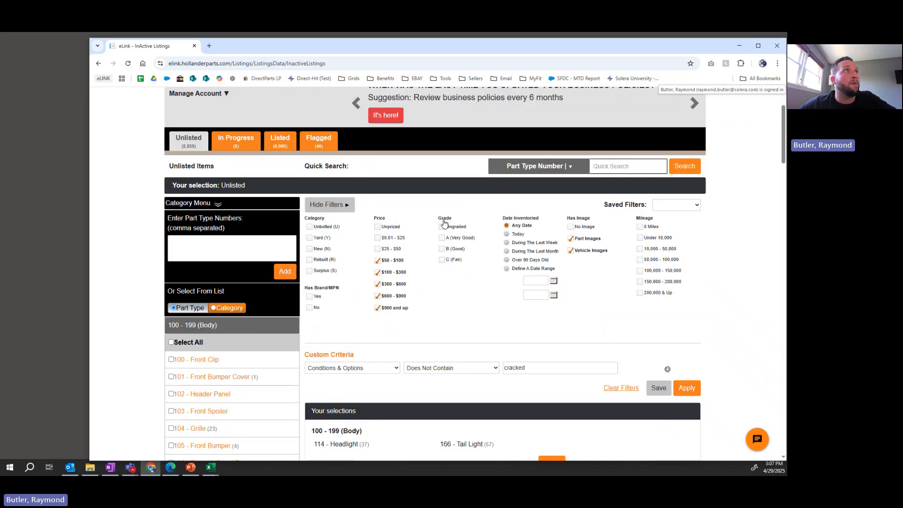
scroll(516, 285, down, 2)
scroll(517, 285, down, 2)
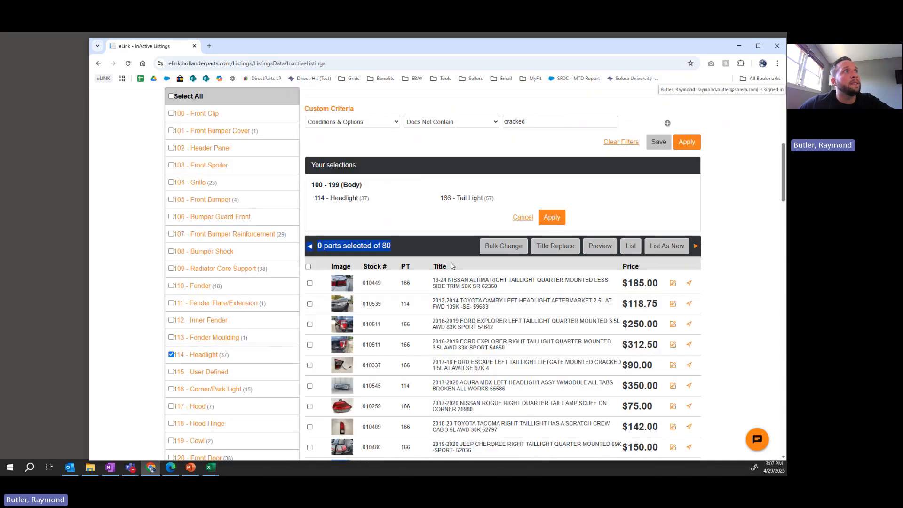
click(308, 267)
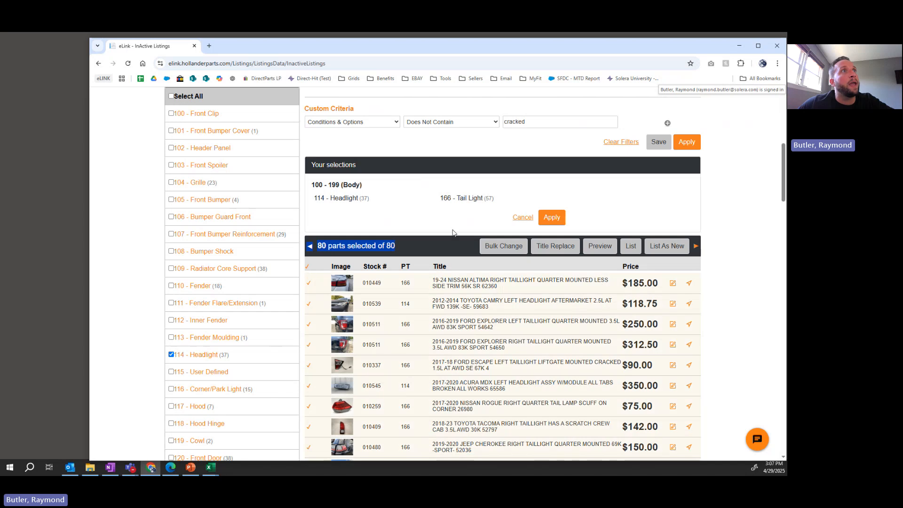
click(503, 246)
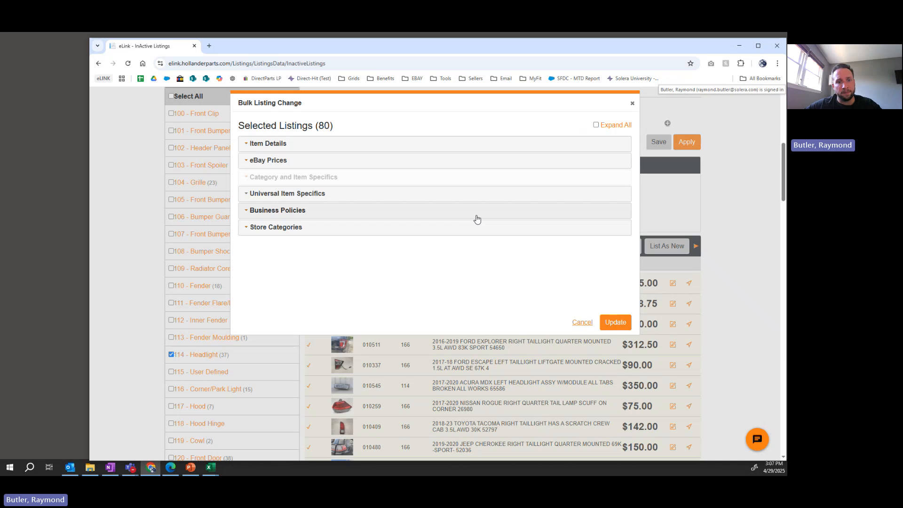
click(632, 103)
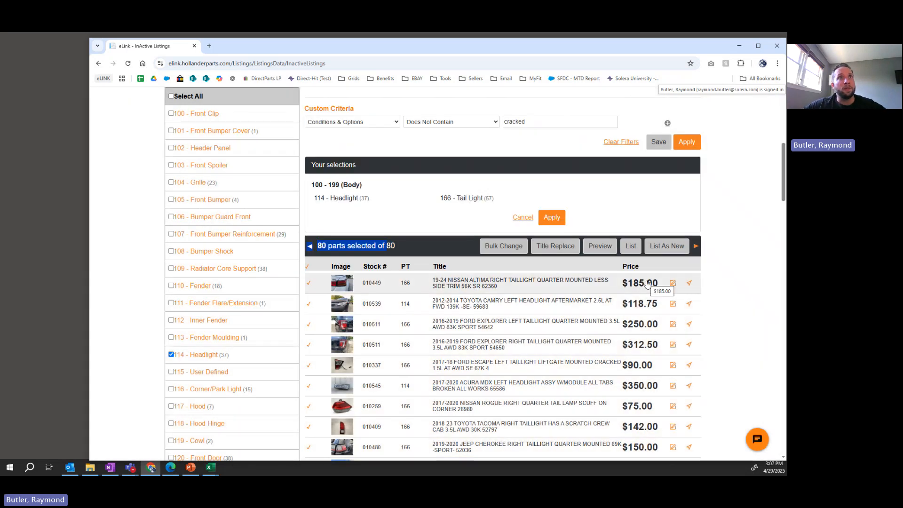
Step: Open the Toyota Camry left headlight's price for editing directly in the parts list
click(644, 284)
drag(646, 283, 629, 304)
click(645, 304)
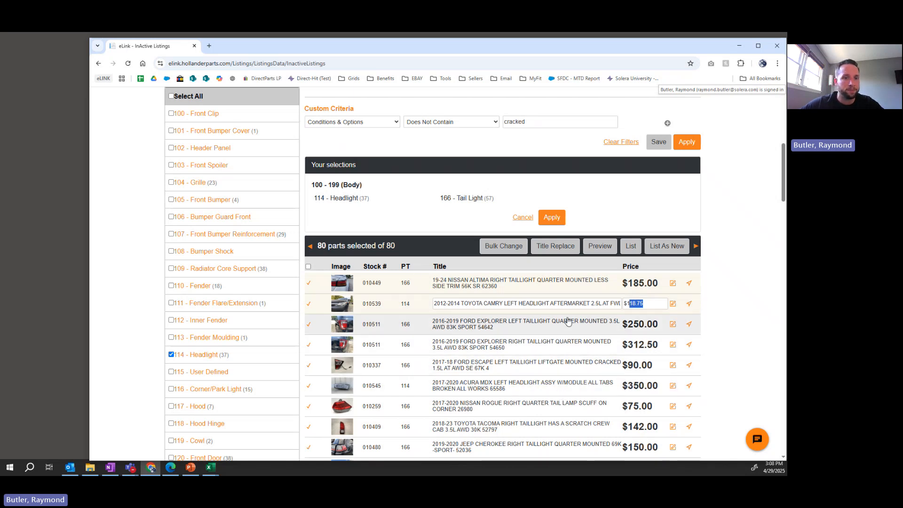
Step: Start a bulk change of the selected listings and expand all of its sections
click(492, 247)
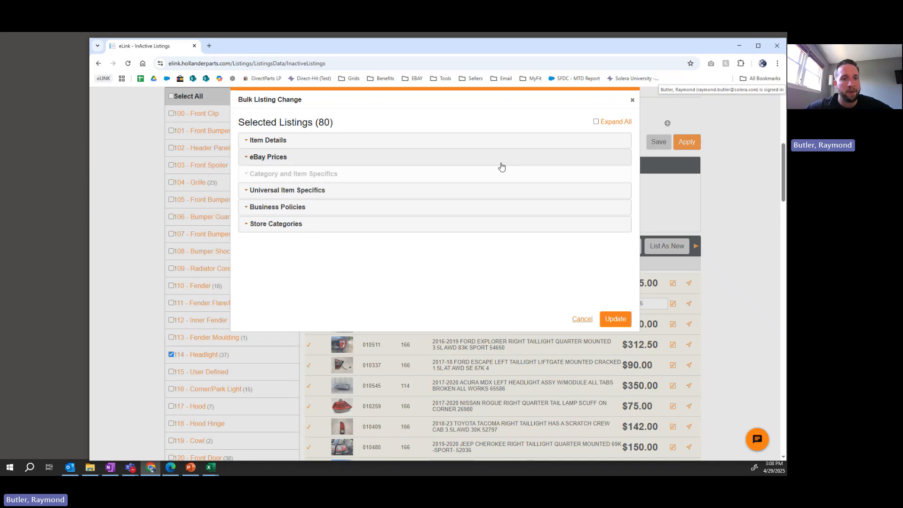
scroll(590, 106, down, 1)
click(596, 109)
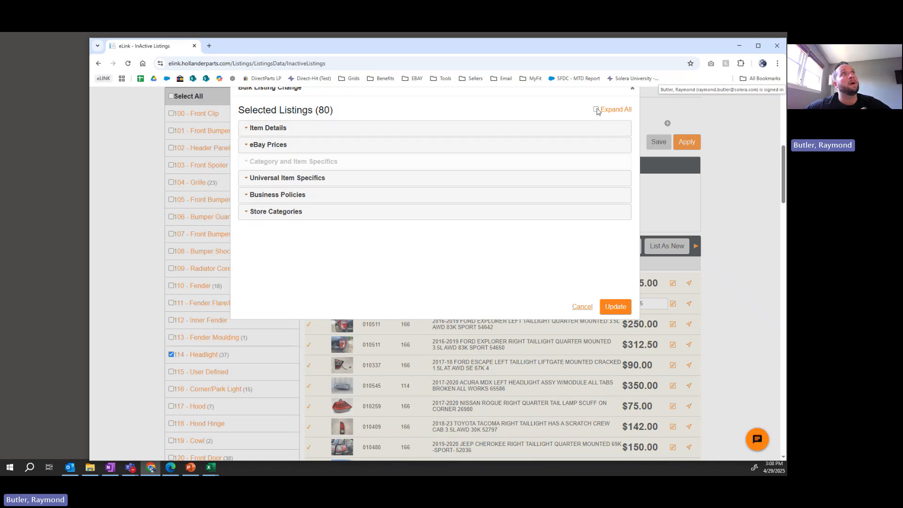
Step: Change the subtitle of the selected listings to "6 Month Warranty" in the item details
click(435, 229)
click(438, 247)
click(535, 227)
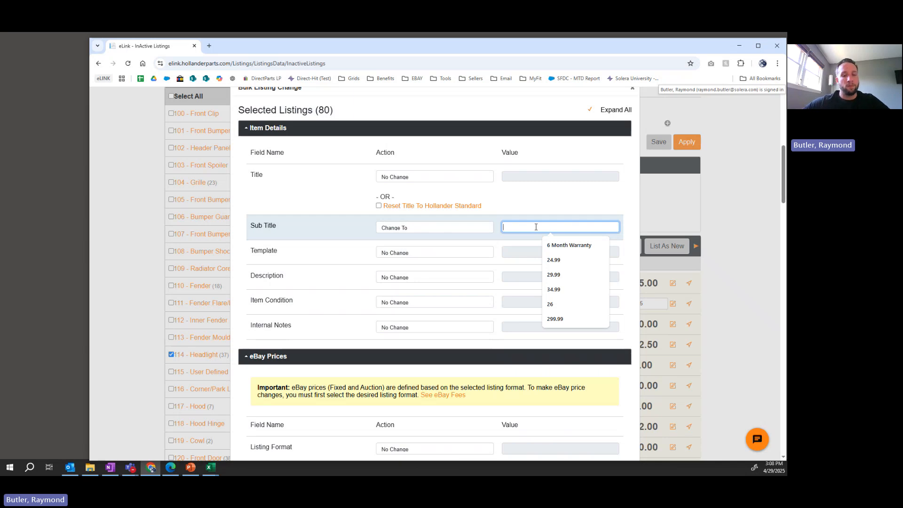
text(6 MOnth)
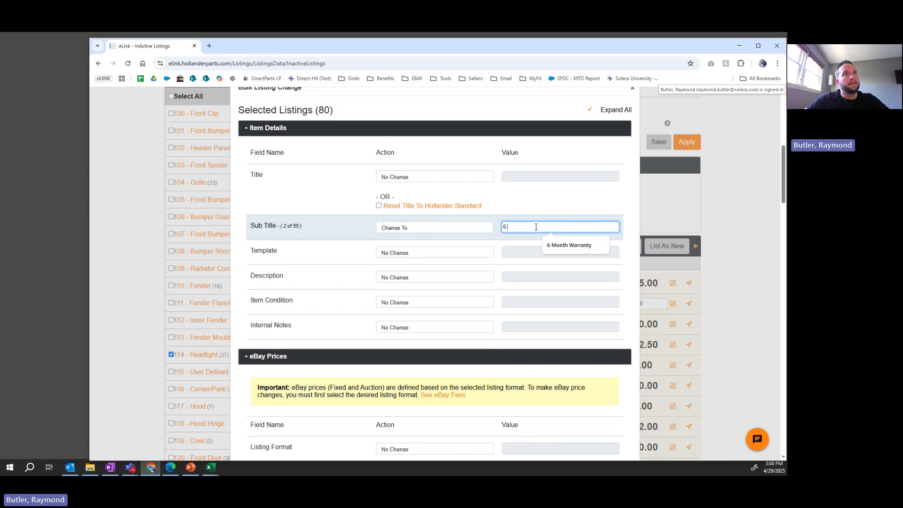
key(BackSpace)
key(BackSpace)
key(BackSpace)
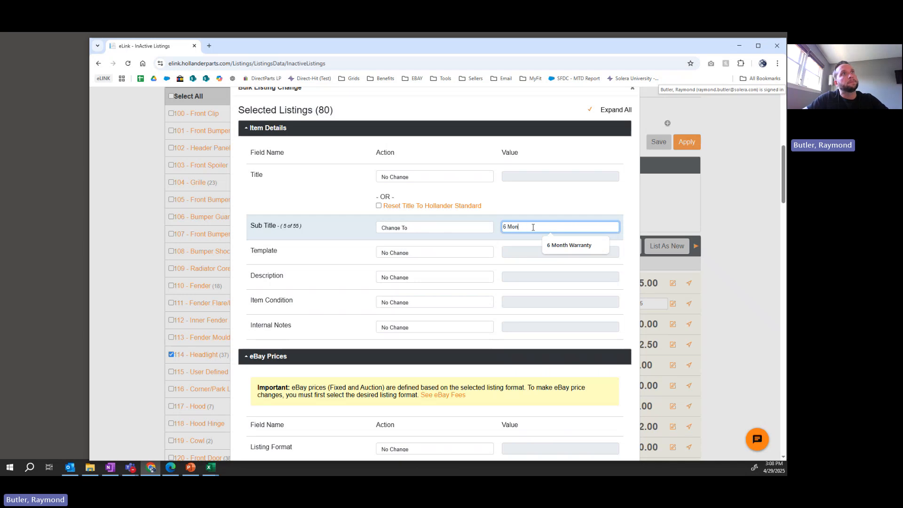
text(onth Warranty)
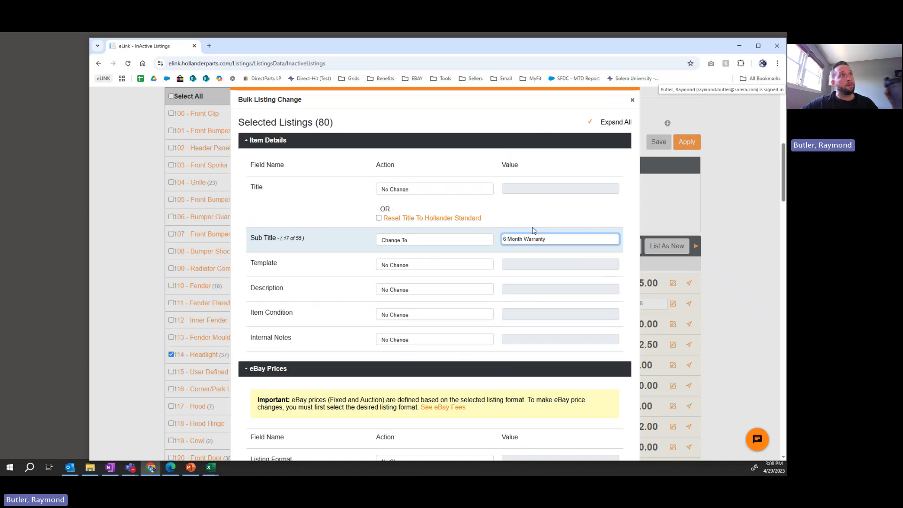
Step: Change the listing template to New Hollander Standard in the item details
click(453, 265)
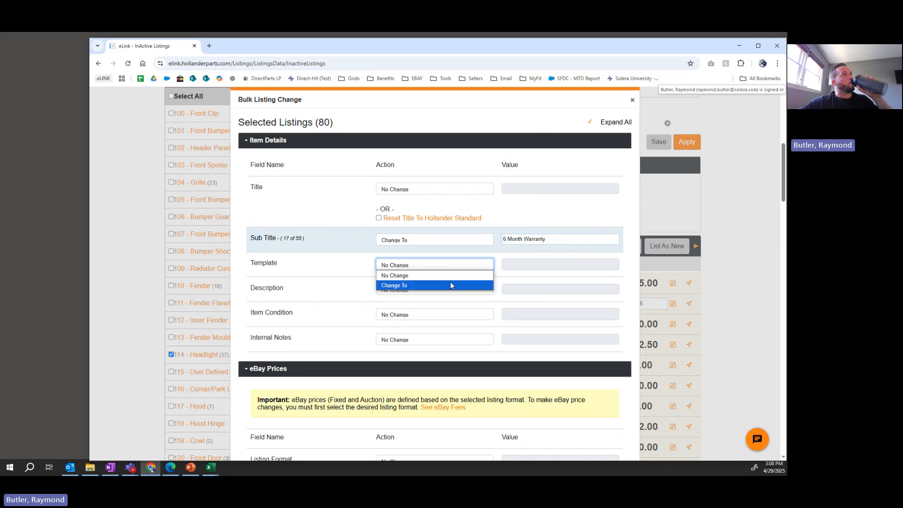
click(450, 282)
click(517, 265)
click(519, 284)
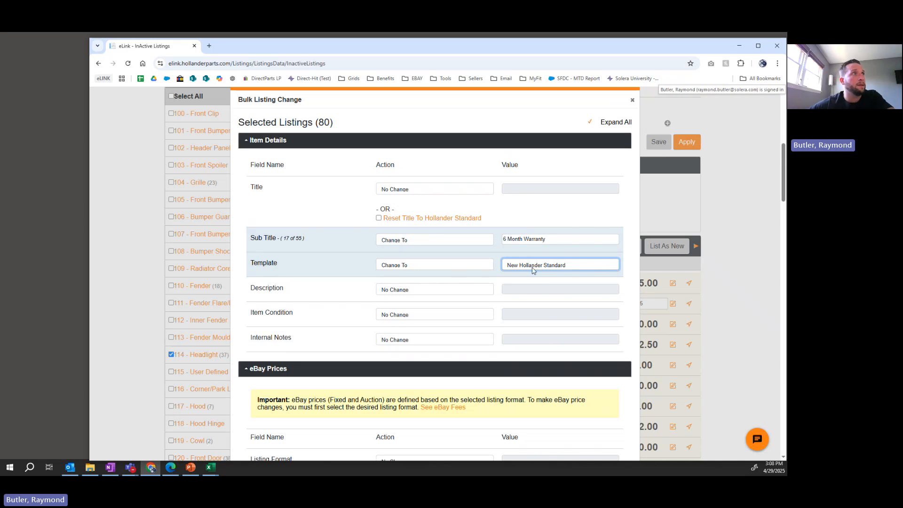
Step: Change the listing format to Fixed Price in the eBay prices section
scroll(444, 291, down, 2)
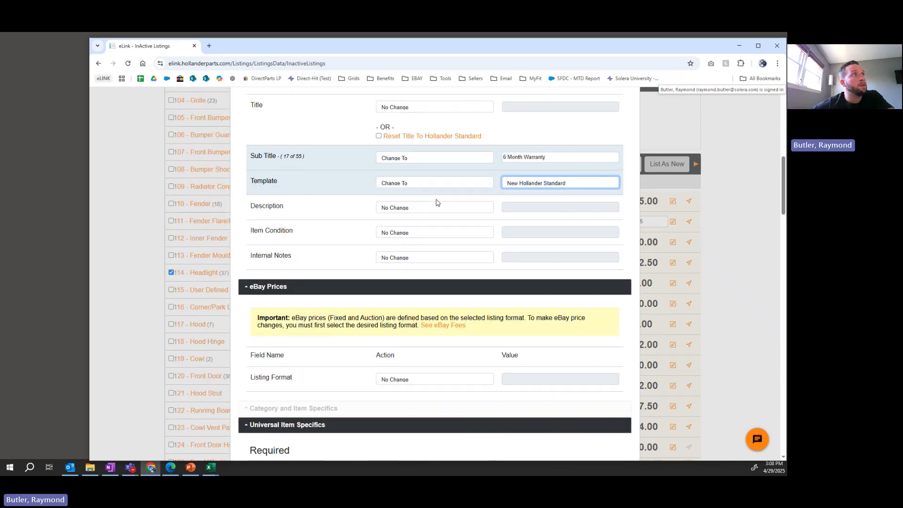
scroll(436, 203, down, 2)
scroll(440, 210, up, 2)
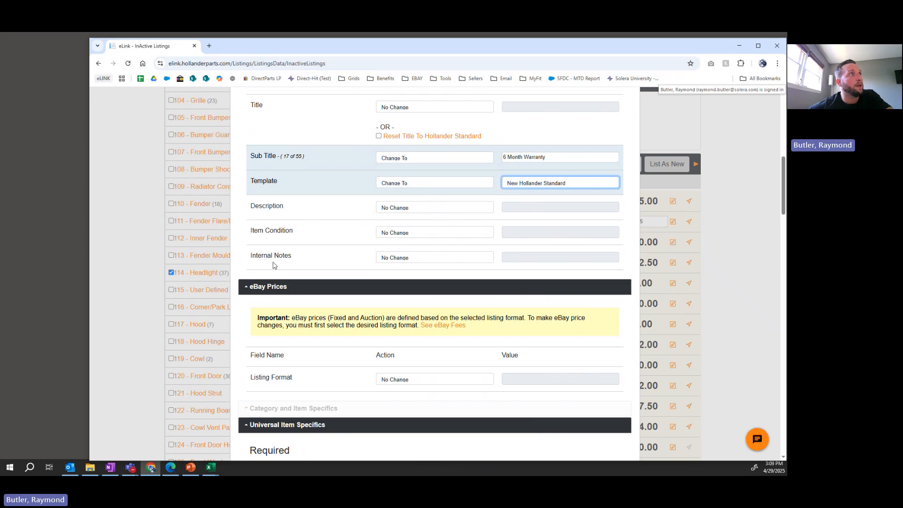
scroll(282, 249, down, 2)
drag(298, 208, 255, 206)
click(333, 208)
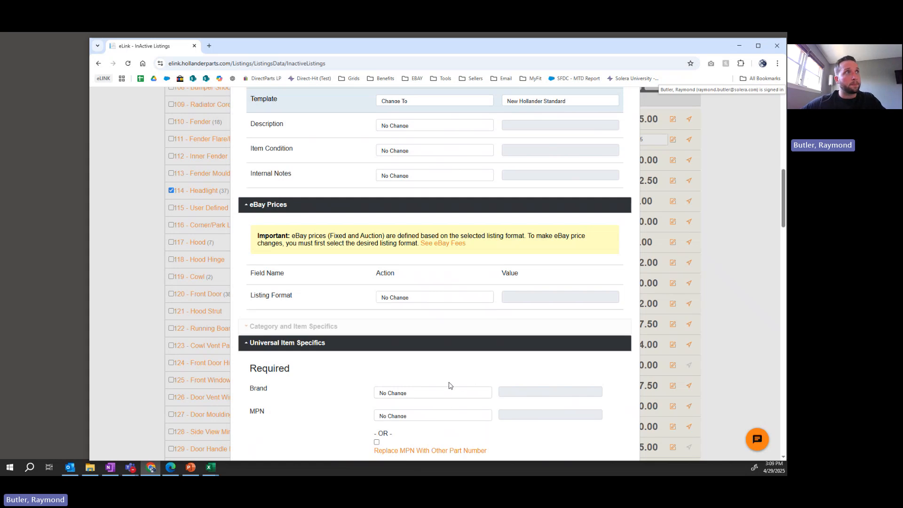
click(444, 299)
click(444, 316)
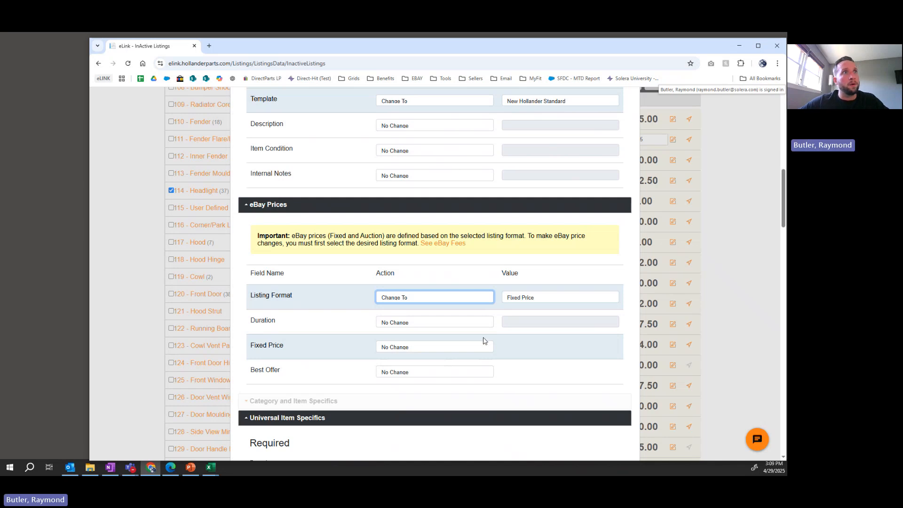
Step: Increase the fixed price by a value of $25 and set Best Offer to Yes for the selected listings
click(460, 352)
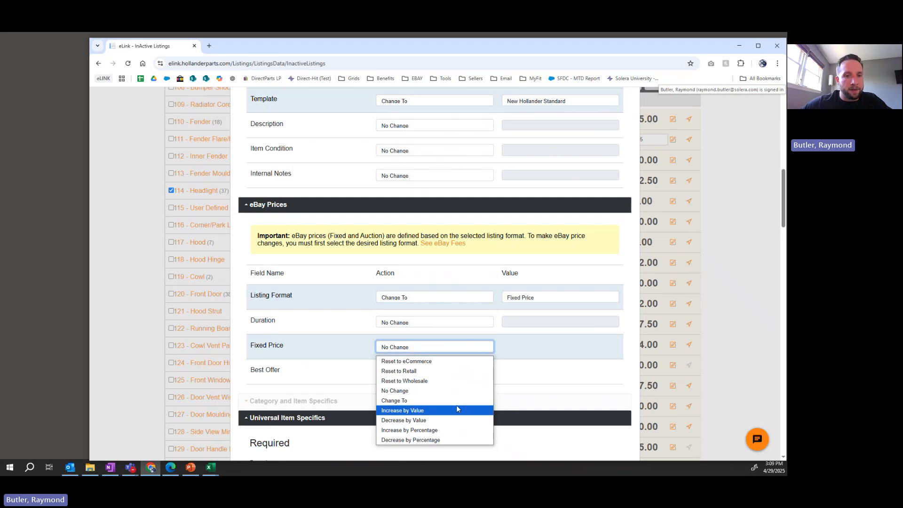
click(456, 406)
click(529, 349)
text(25)
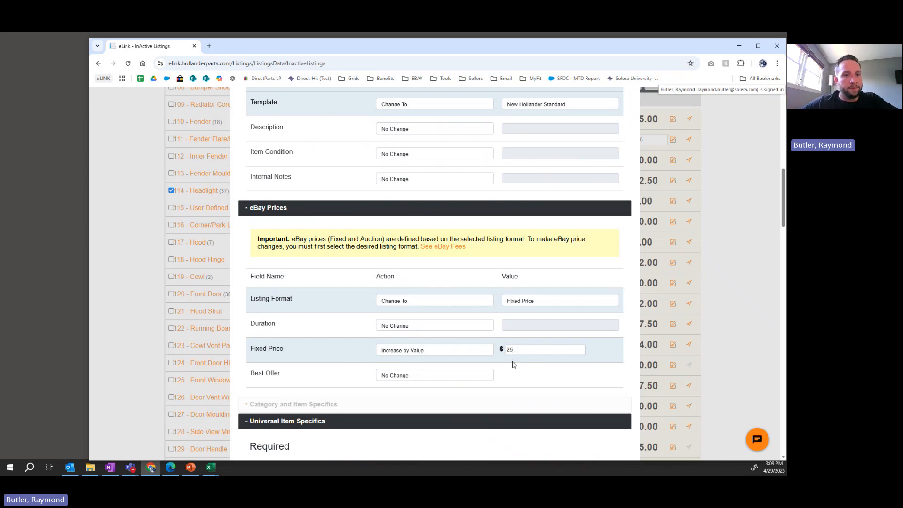
click(386, 376)
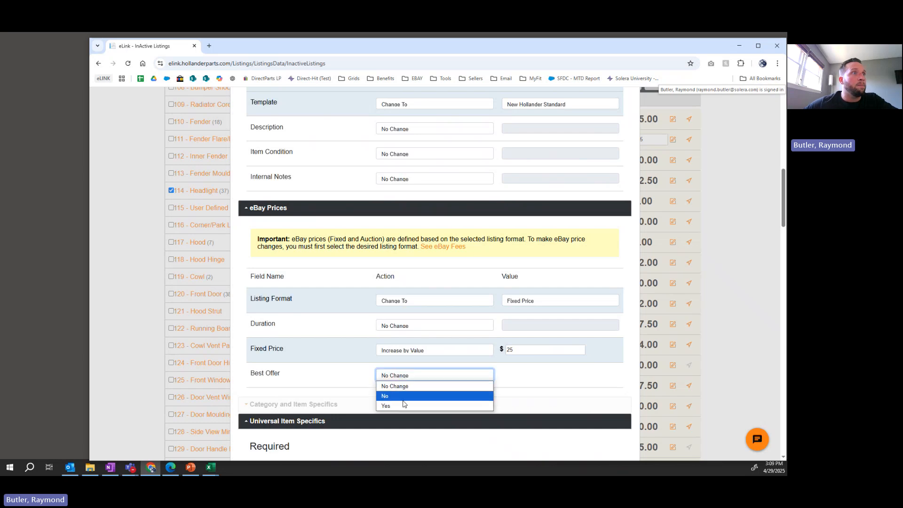
click(403, 404)
Step: Change the warranty to 6 Month in the universal item specifics
scroll(480, 371, down, 5)
scroll(482, 350, down, 2)
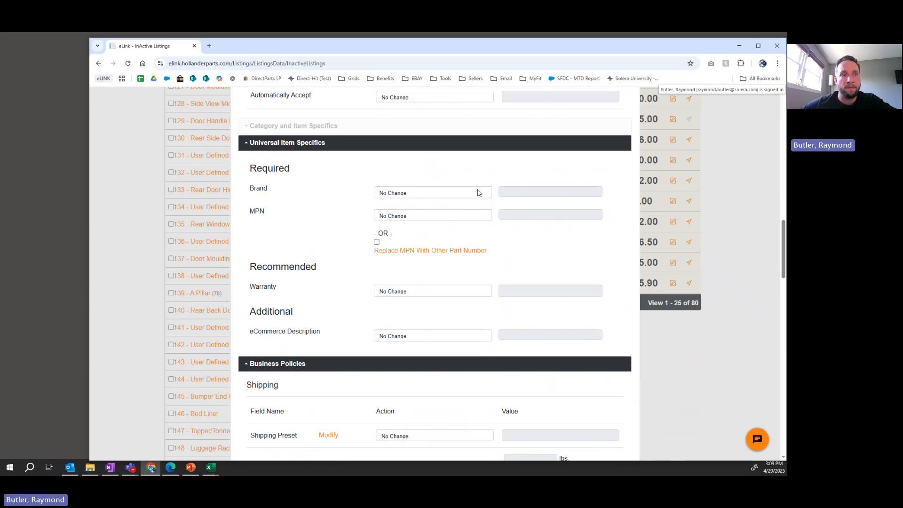
scroll(479, 193, down, 1)
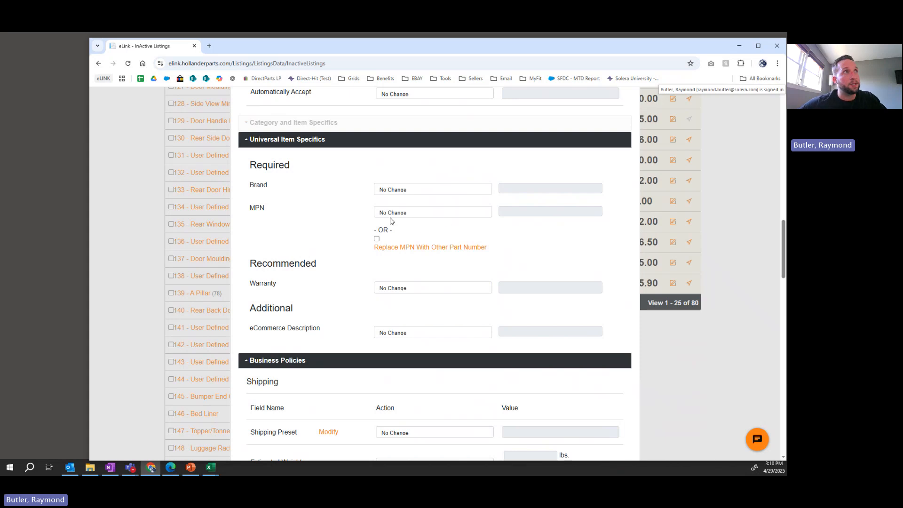
drag(279, 213, 249, 211)
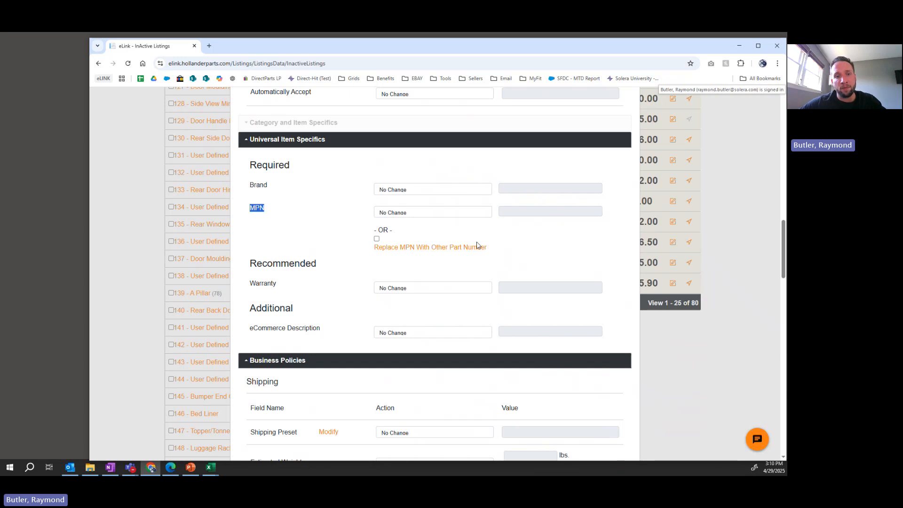
click(432, 288)
click(404, 306)
Step: Change the shipping preset to $0-FREE SHIPPING-MAIN-UPS GROUND in the business policies
scroll(430, 282, down, 5)
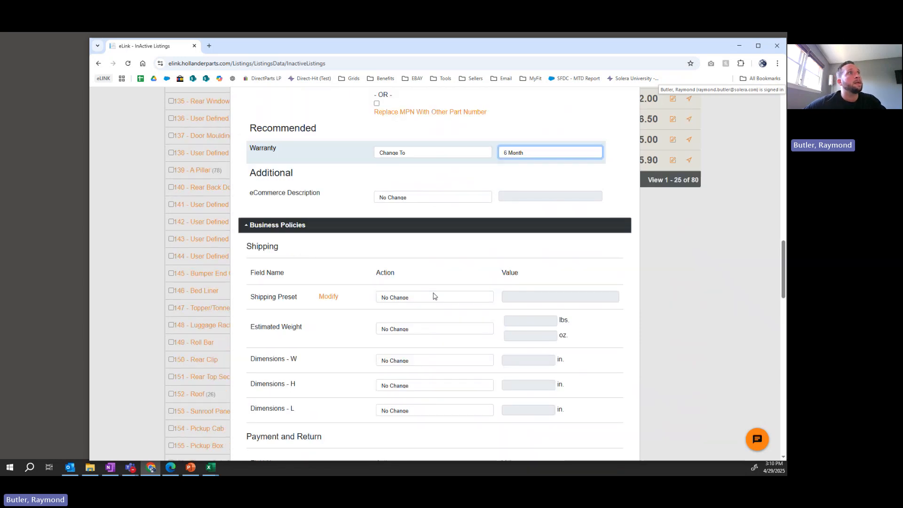
click(425, 218)
click(476, 234)
click(543, 216)
click(547, 235)
Step: Change the payment preset to Immediate Payment Required and the return preset to 30 DAYS RETURN FREE
scroll(508, 248, down, 3)
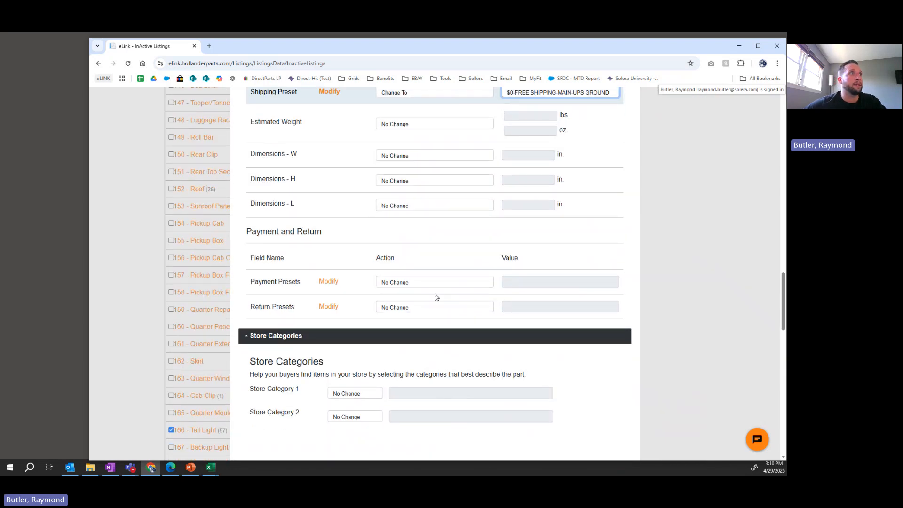
click(438, 284)
click(435, 306)
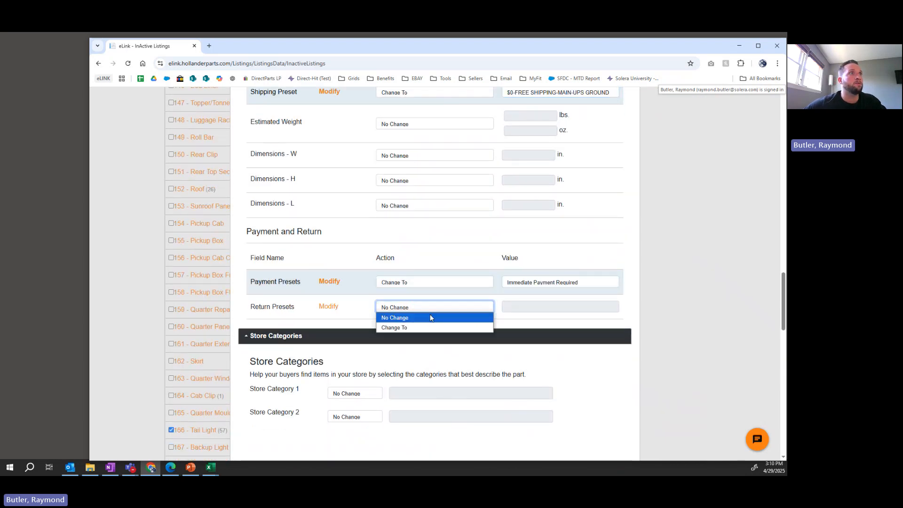
click(429, 326)
Step: Review the changes entered in each bulk change section, from the item details down to the store categories
scroll(541, 314, up, 3)
scroll(544, 314, up, 10)
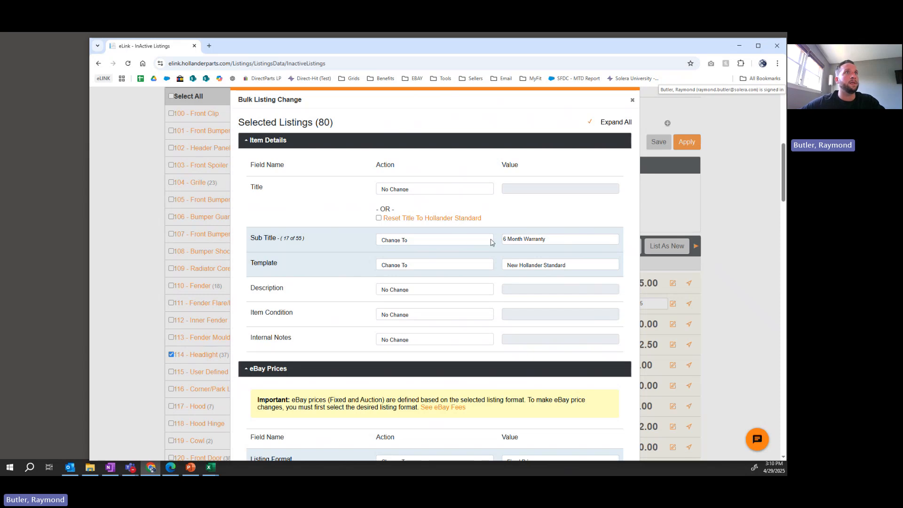
scroll(555, 266, down, 3)
scroll(556, 267, down, 2)
double_click(536, 221)
scroll(544, 238, down, 5)
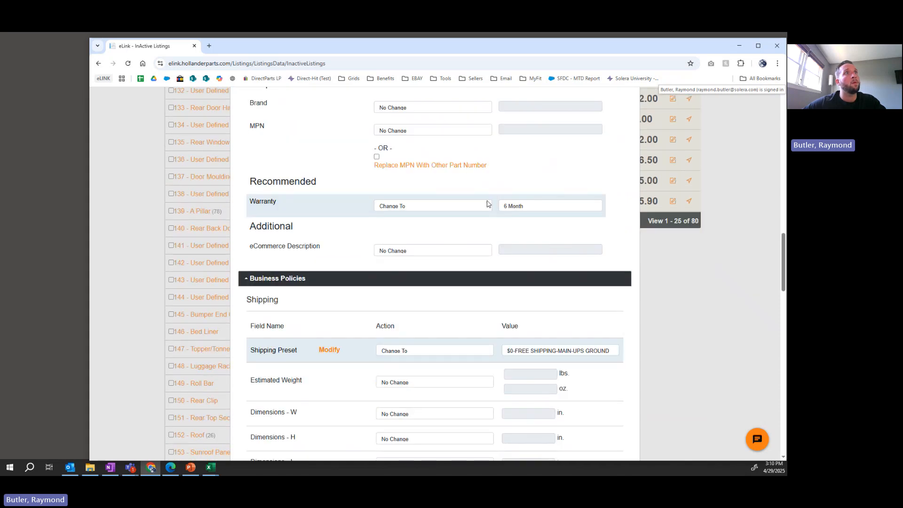
scroll(521, 218, down, 4)
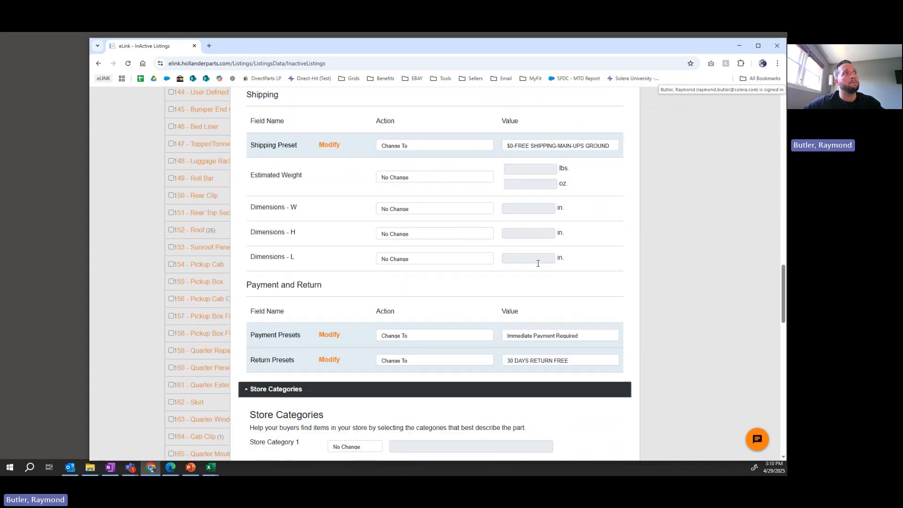
scroll(539, 263, down, 2)
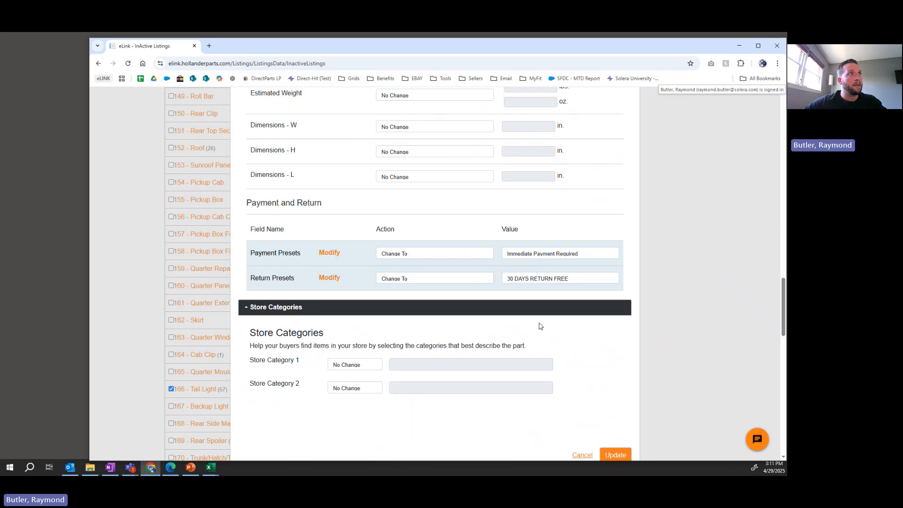
Step: Set the shipping preset and the other bulk change fields back to No Change, and finish the bulk change
scroll(540, 325, up, 2)
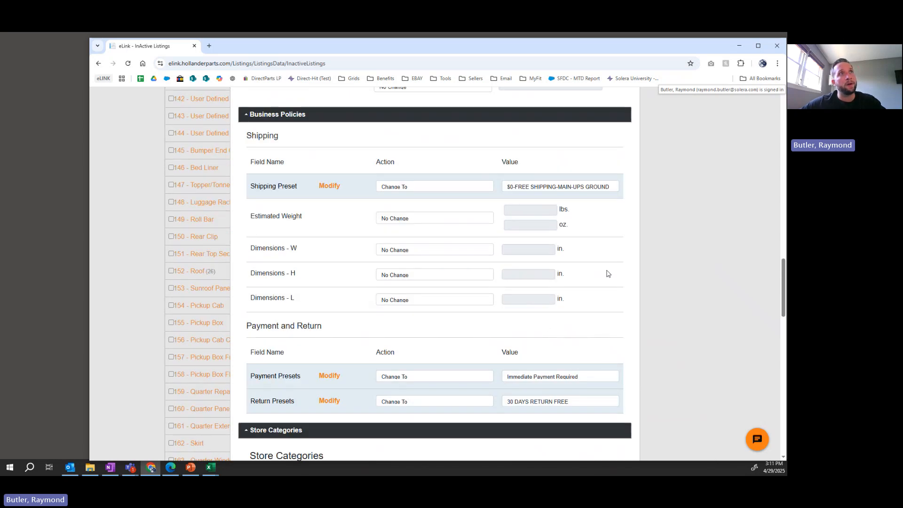
click(438, 189)
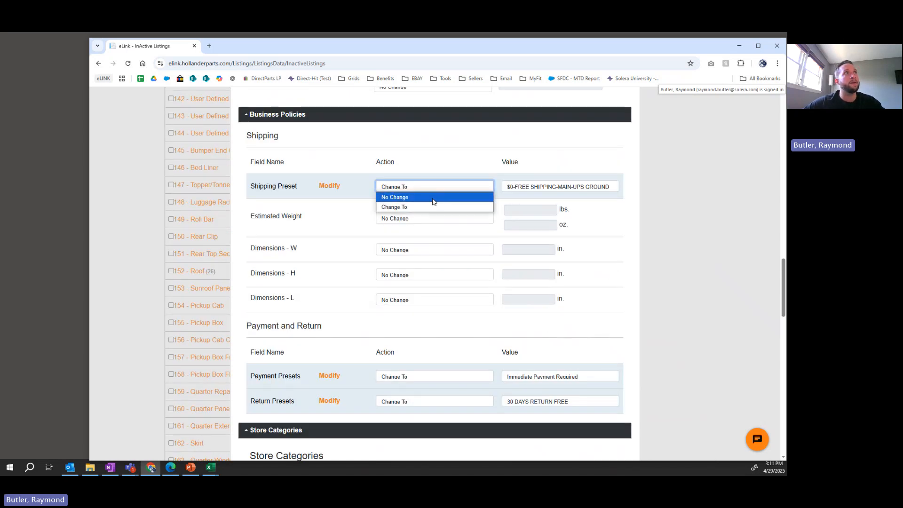
click(432, 199)
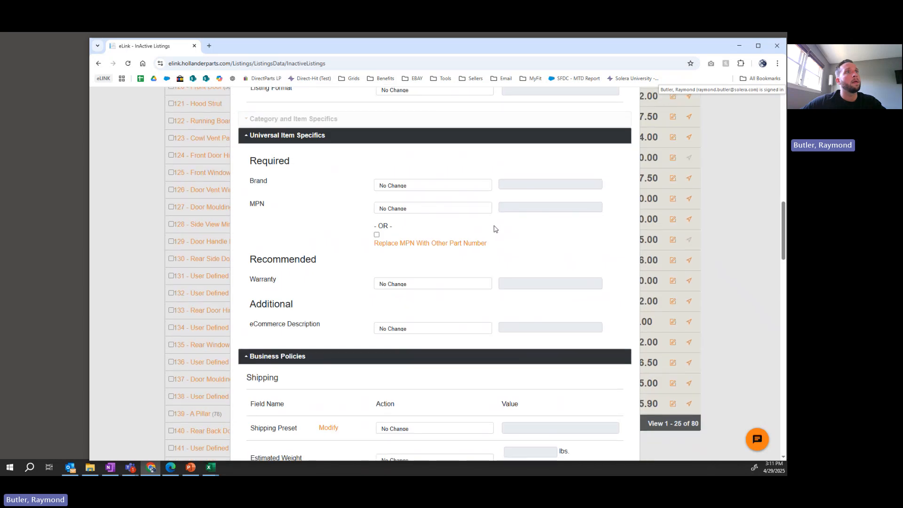
scroll(496, 227, down, 10)
scroll(500, 229, down, 1)
click(614, 330)
click(499, 191)
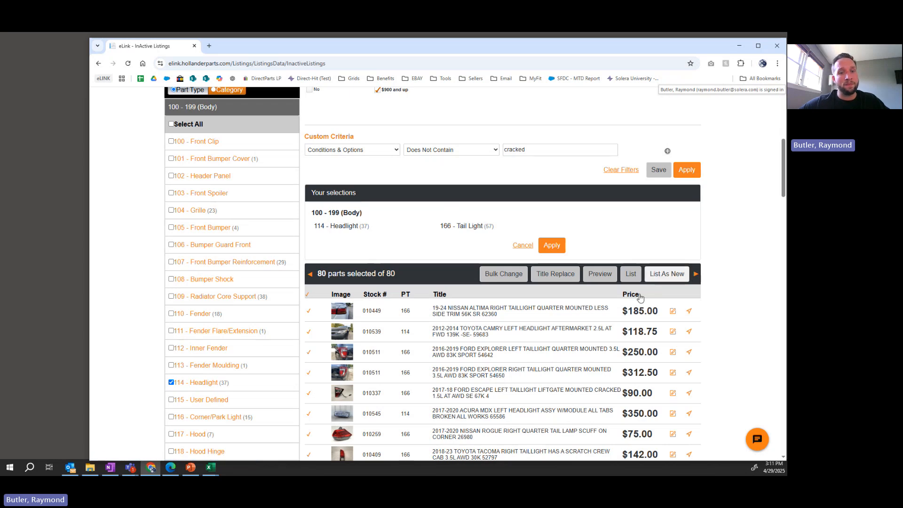
Step: Go from the unlisted inventory to the Listed items to view the parts already active on eBay
scroll(564, 289, up, 6)
scroll(450, 282, down, 4)
scroll(449, 283, up, 4)
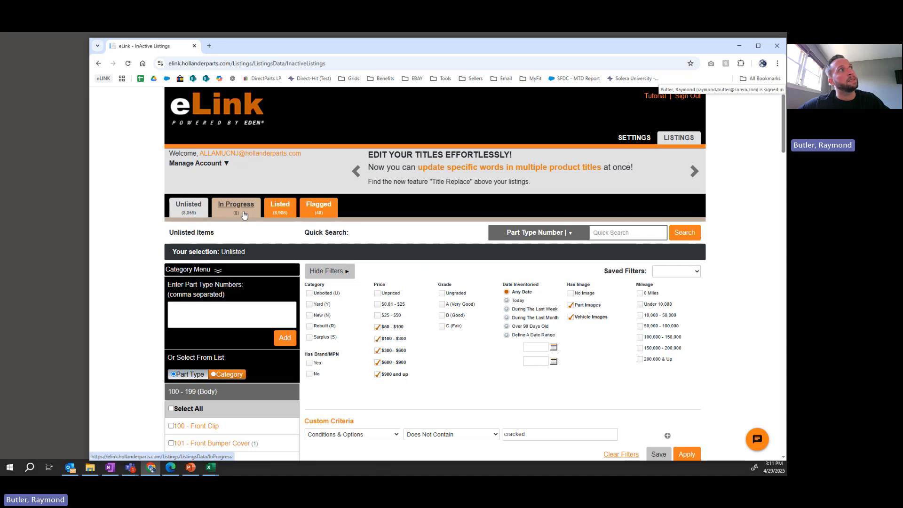
click(284, 210)
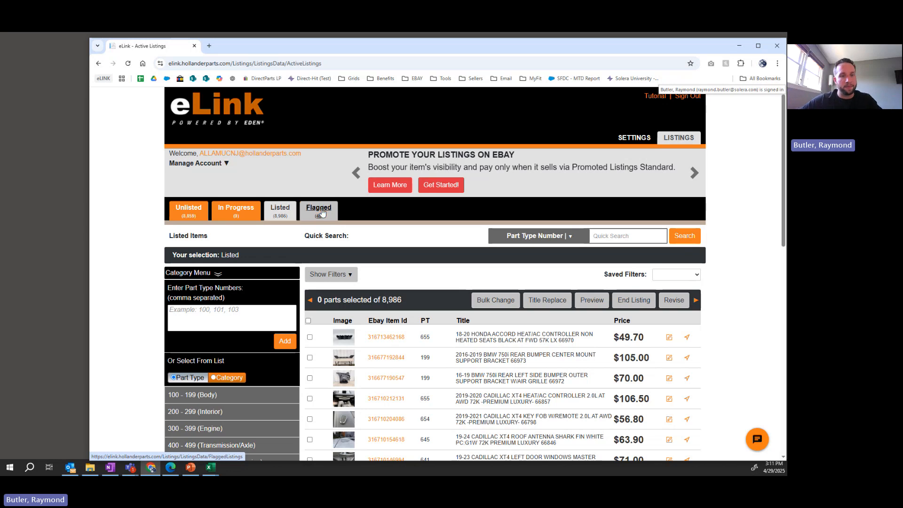
scroll(412, 266, down, 3)
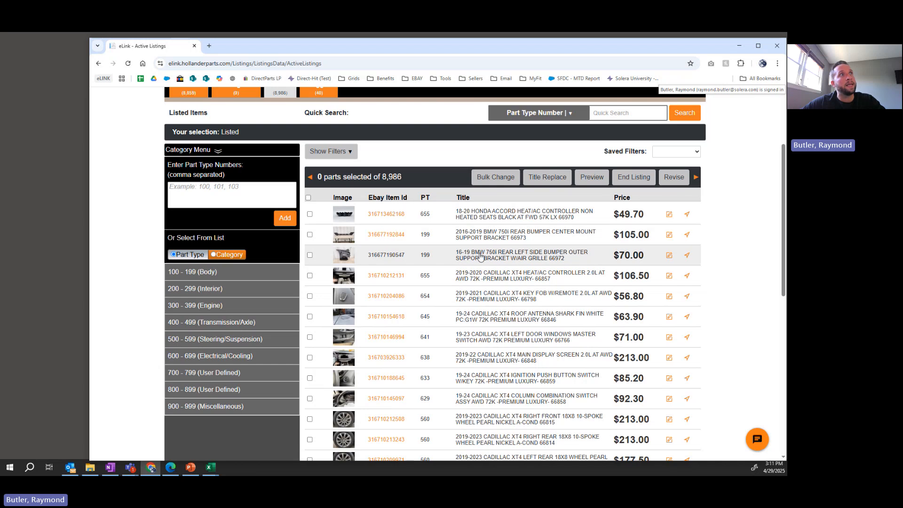
Step: Open the Honda Accord heat/AC controller's title and the BMW 750i rear bumper center mount bracket's price for inline editing
click(565, 214)
drag(564, 214, 459, 216)
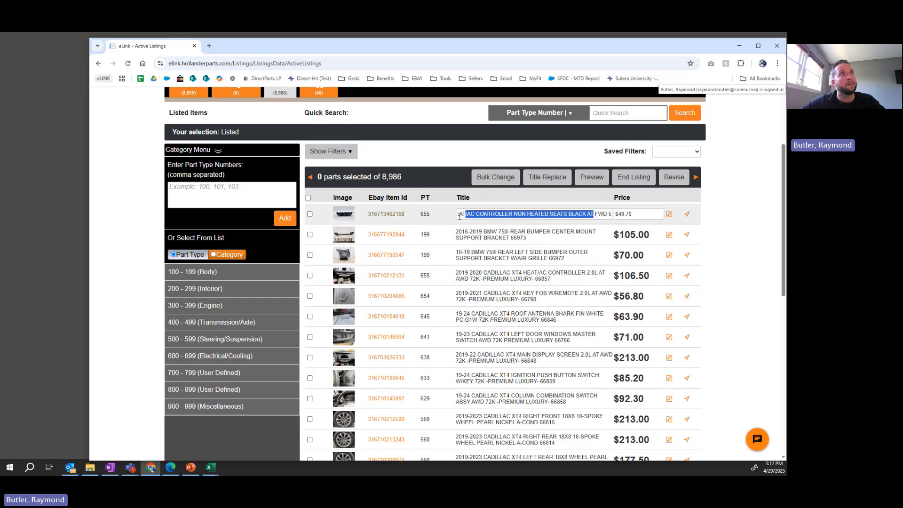
click(630, 235)
double_click(626, 234)
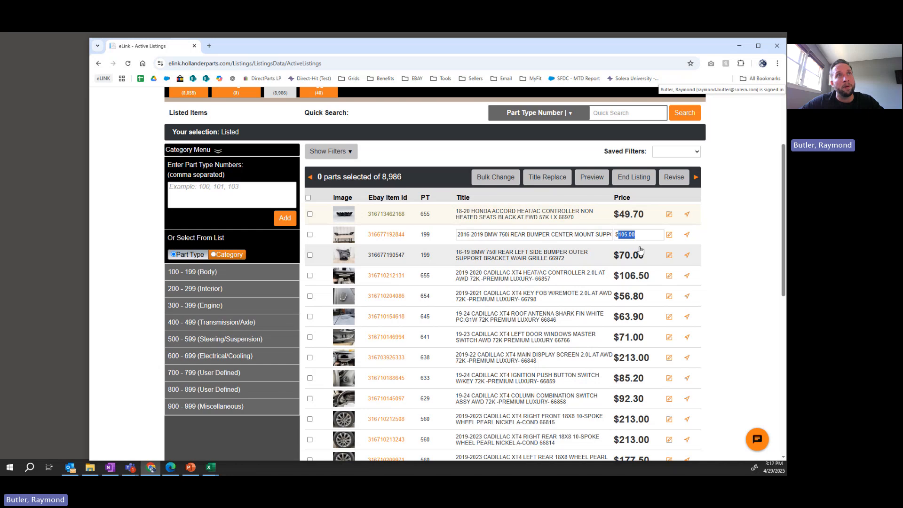
Step: Open the Honda Accord heat/AC controller's eBay listing and examine its shipping details and compatibility table
click(388, 214)
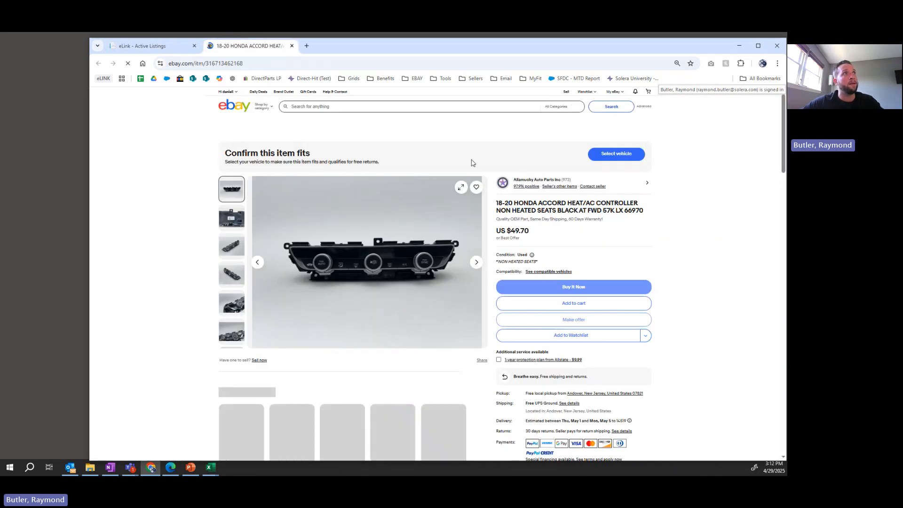
scroll(466, 181, down, 5)
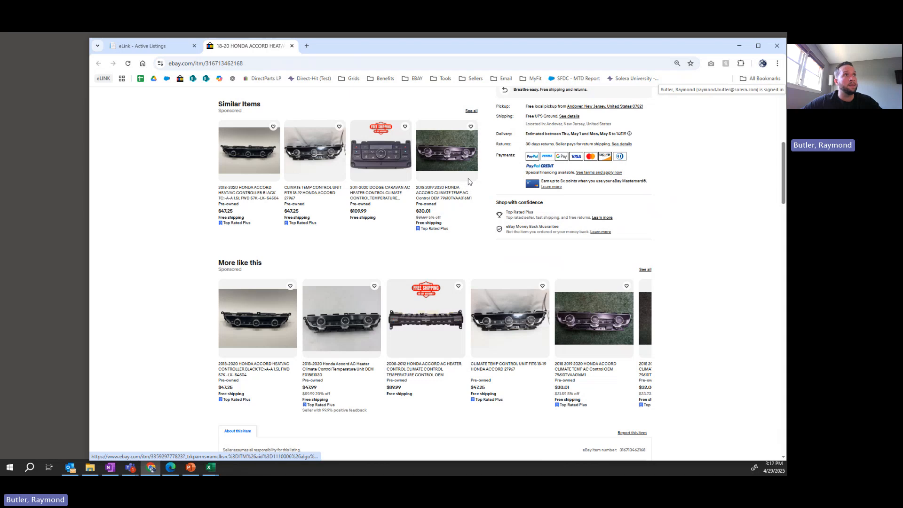
scroll(473, 184, up, 2)
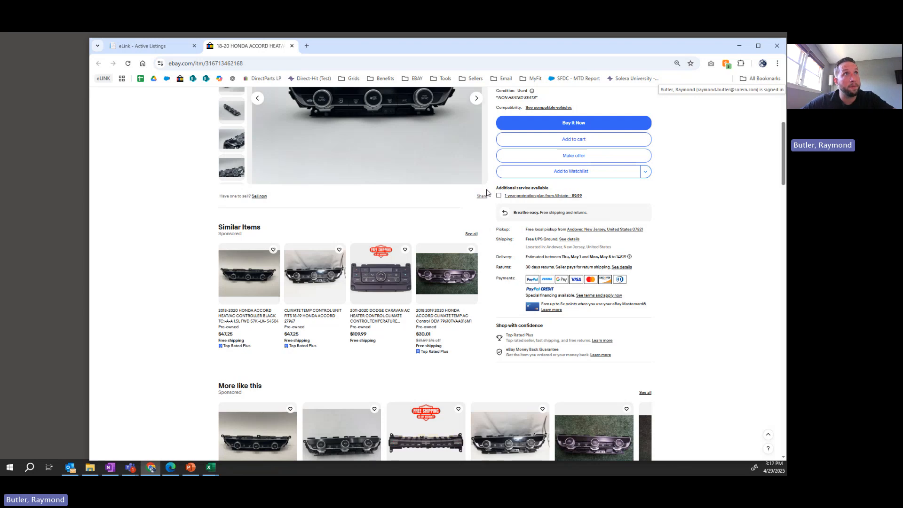
scroll(487, 192, down, 10)
drag(555, 282, 231, 99)
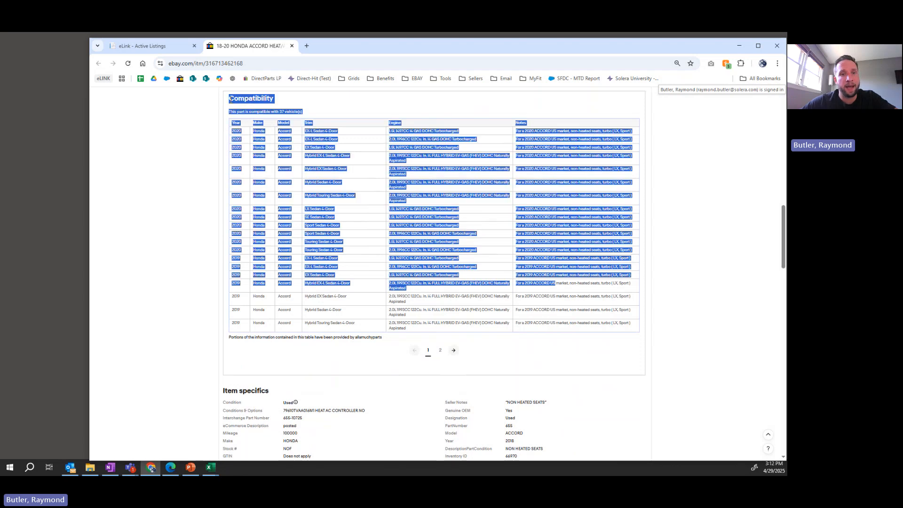
drag(550, 323, 231, 131)
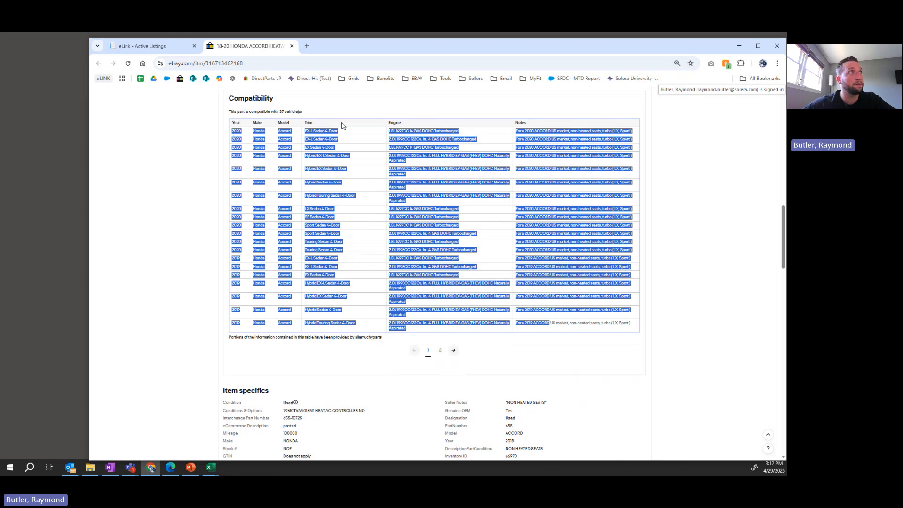
Step: Examine the eBay listing's item specifics, donor vehicle details and the Payment section of the seller description
scroll(352, 169, down, 4)
drag(563, 293, 168, 226)
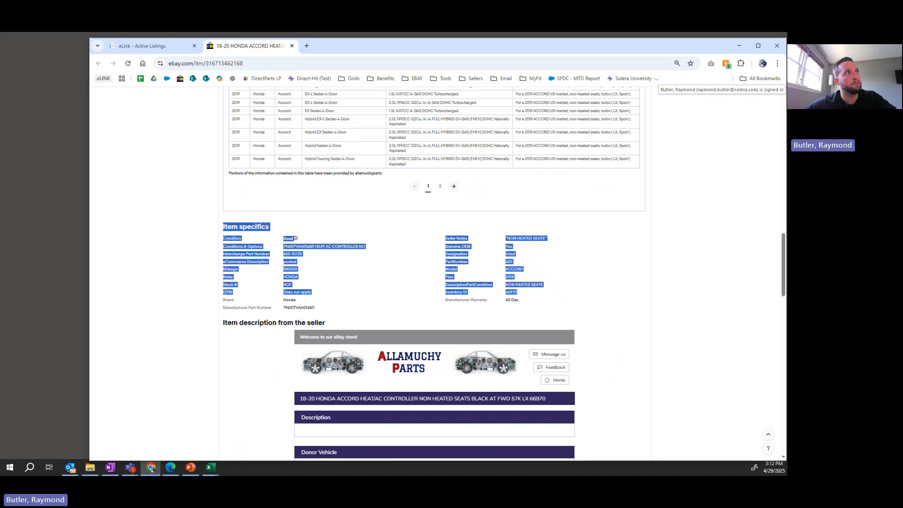
scroll(471, 256, down, 4)
scroll(482, 263, down, 2)
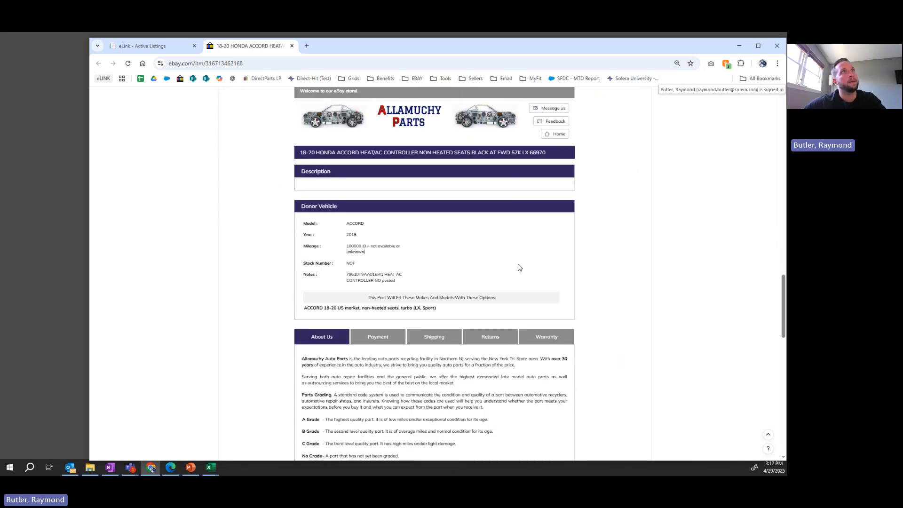
scroll(616, 266, down, 2)
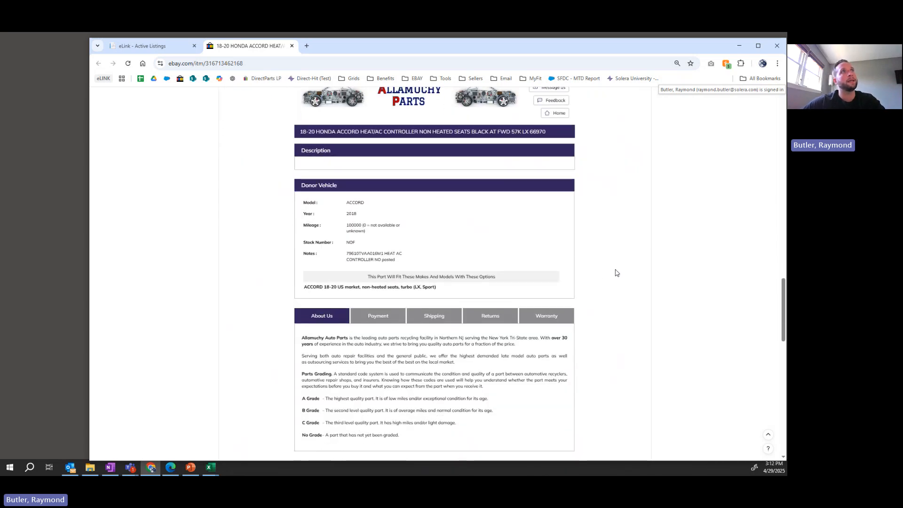
drag(508, 357, 354, 282)
click(370, 256)
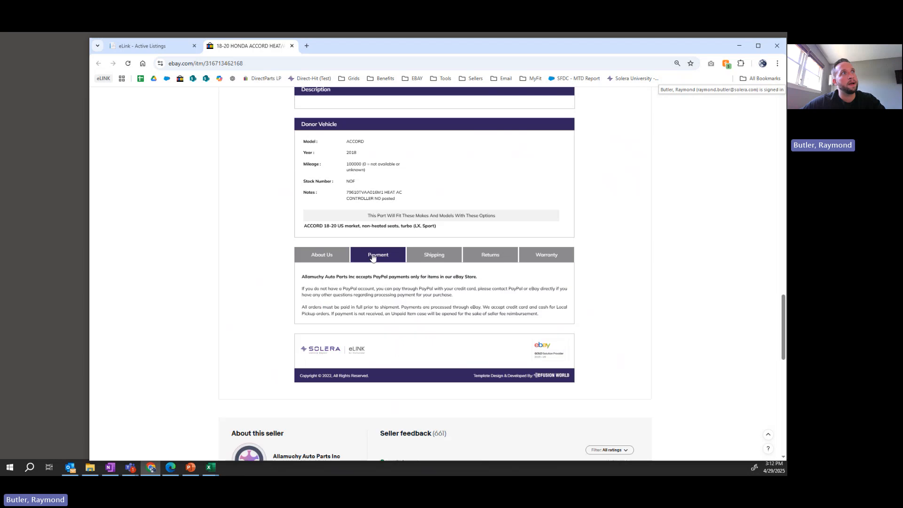
Step: Look back over the eBay listing from the seller description up to the compatibility table, and return to the eLink Listed items
scroll(452, 273, up, 3)
scroll(465, 281, up, 2)
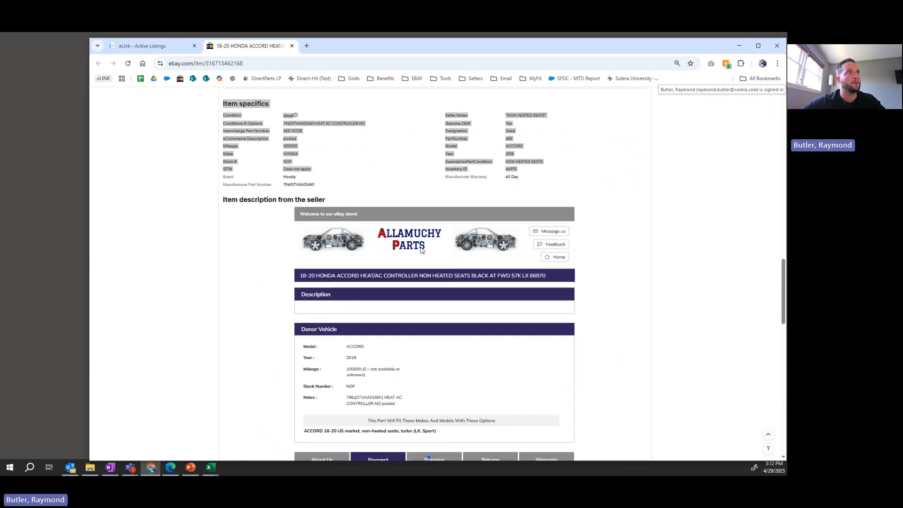
scroll(451, 273, down, 5)
scroll(493, 268, up, 7)
scroll(493, 268, up, 15)
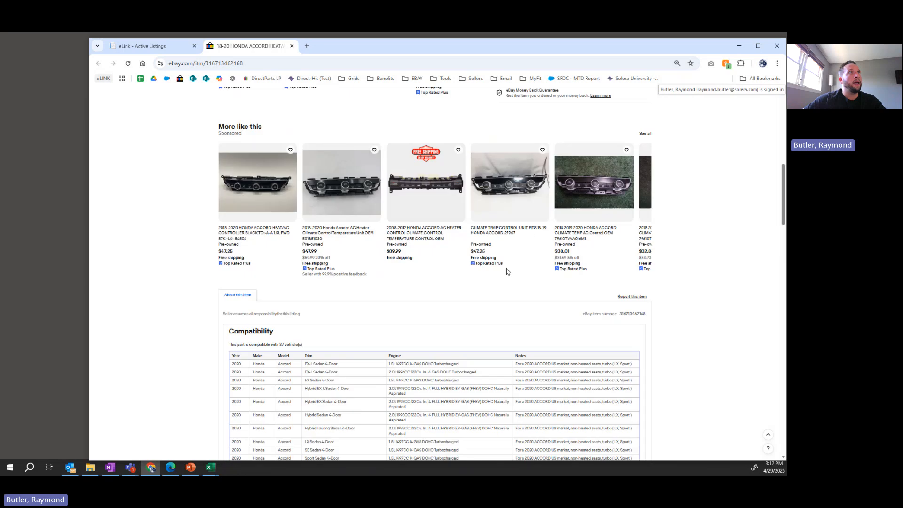
click(162, 47)
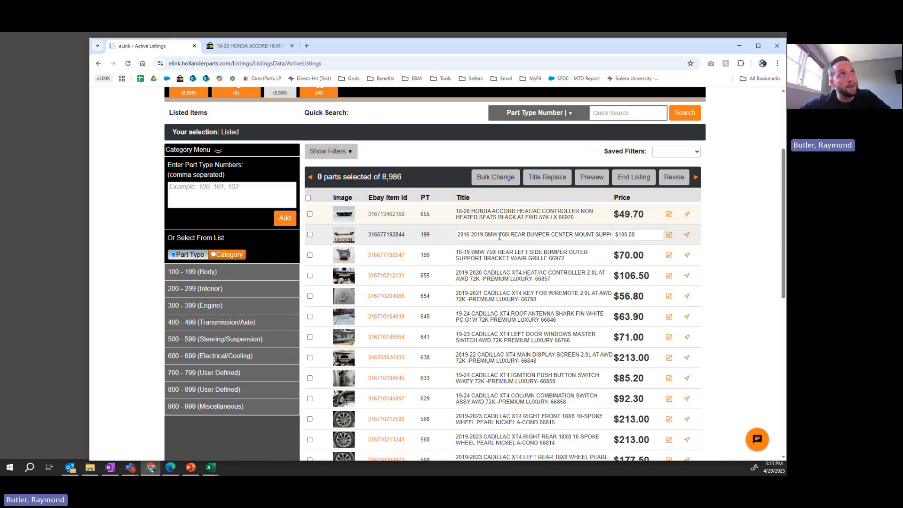
scroll(556, 192, up, 3)
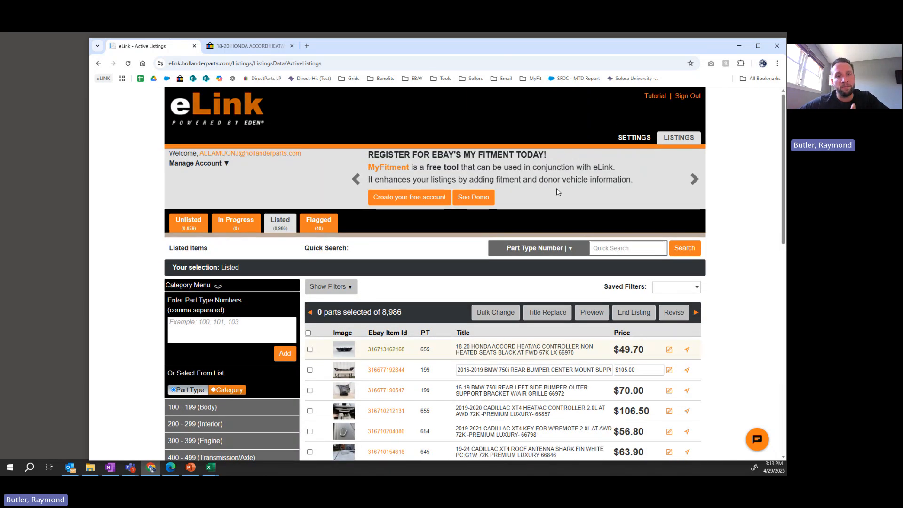